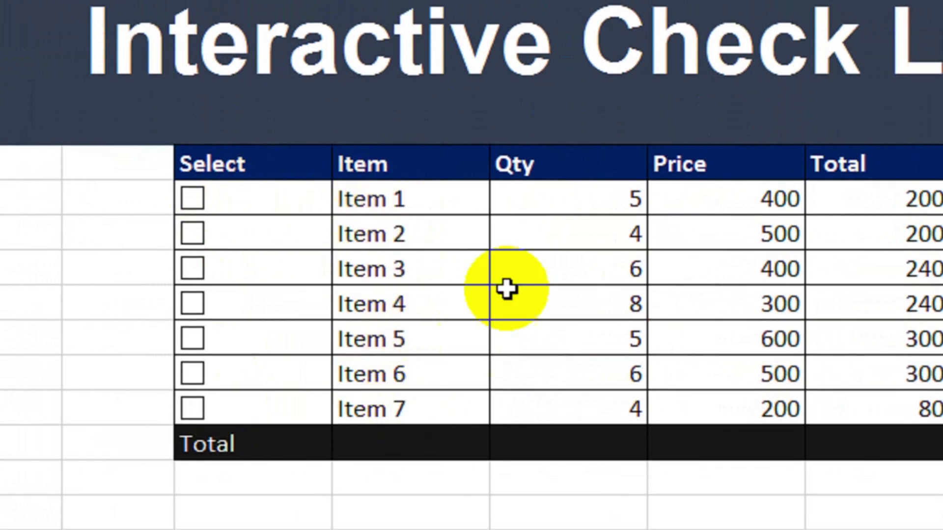
left_click_drag(570, 163, 580, 407)
left_click_drag(727, 164, 766, 375)
left_click_drag(861, 164, 875, 285)
left_click_drag(751, 273, 749, 290)
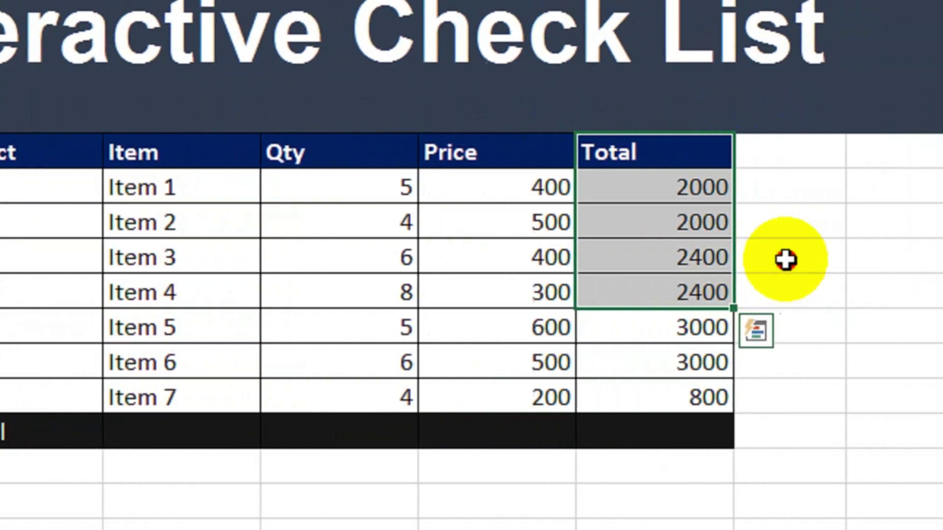
left_click(888, 259)
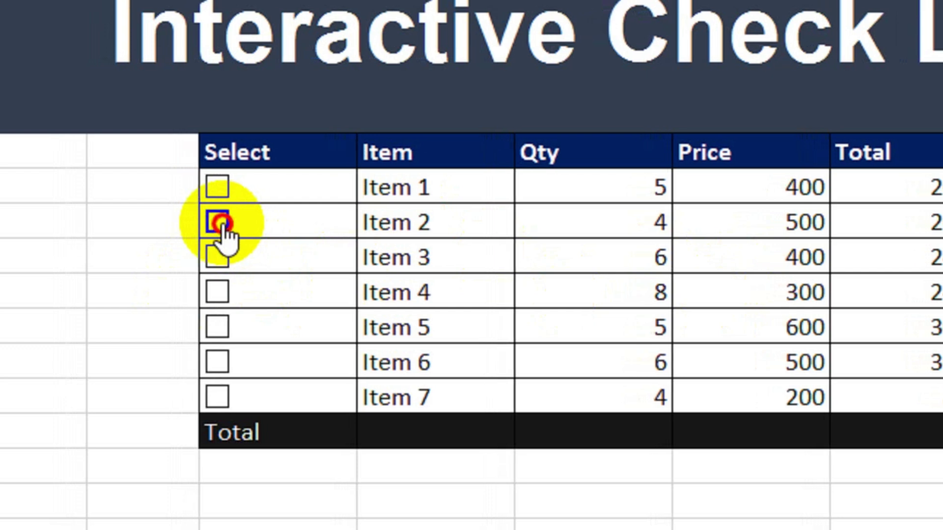
Tick the check boxes for Items 2, 4 and 7, and toggle Item 6 on and off
left_click(219, 222)
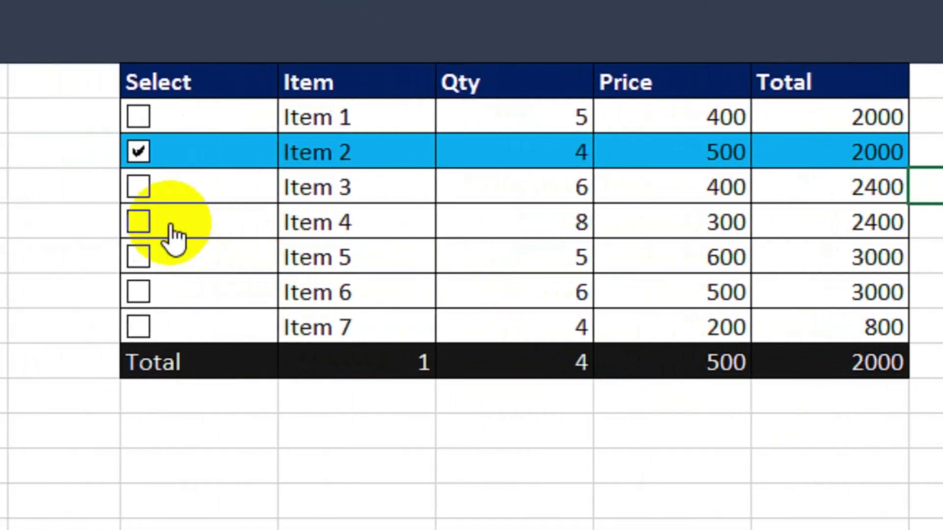
left_click(72, 222)
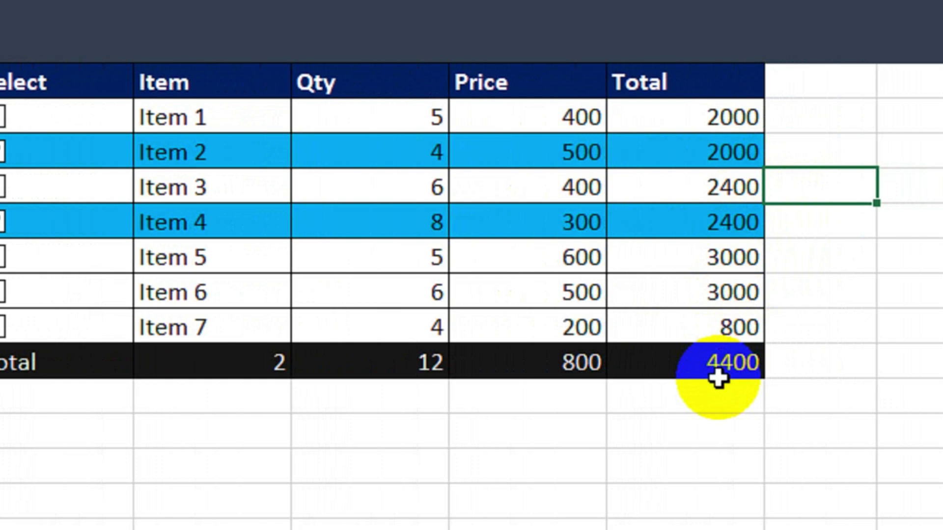
left_click(152, 325)
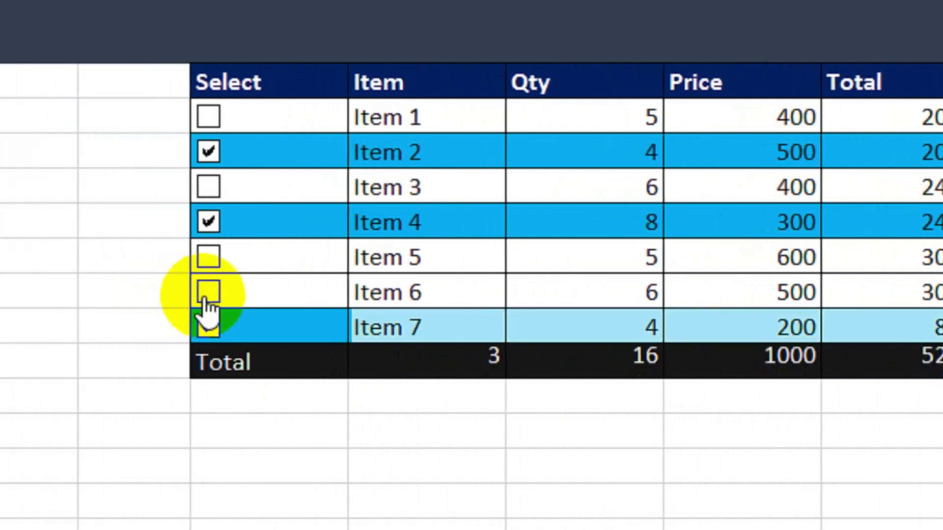
left_click(208, 292)
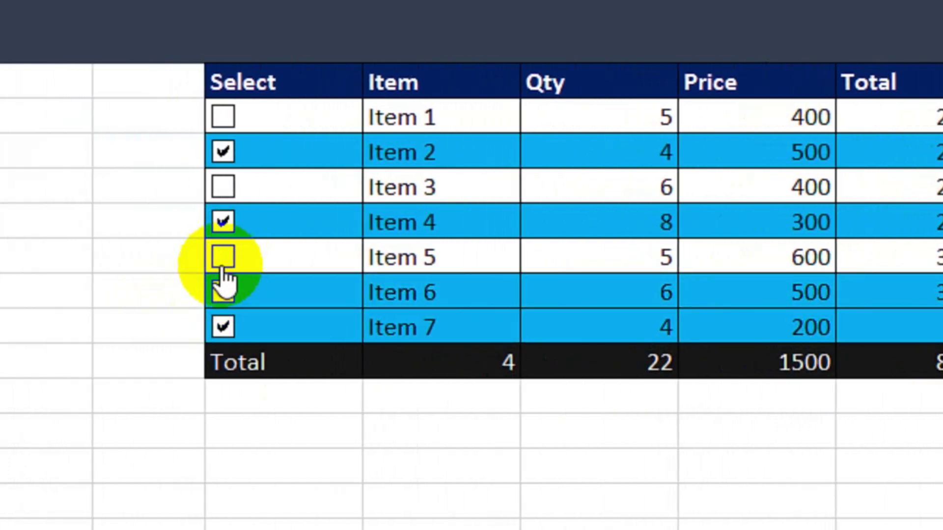
left_click(210, 293)
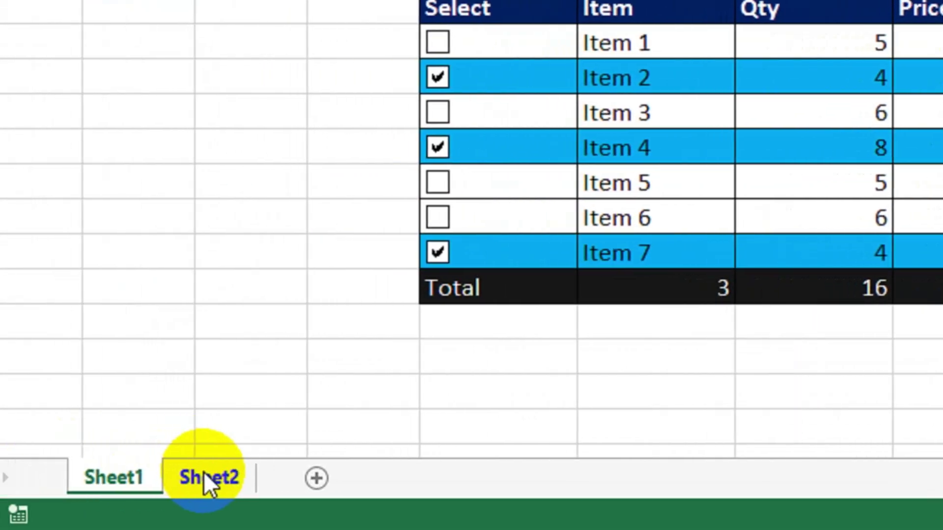
Switch to Sheet2 and look over the Item, Qty and Price columns of its checklist
left_click(205, 474)
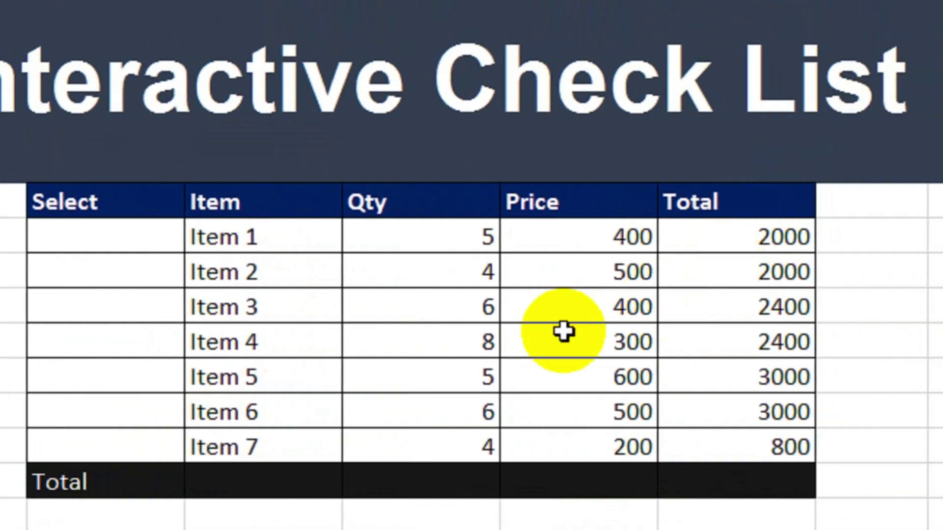
left_click(661, 340)
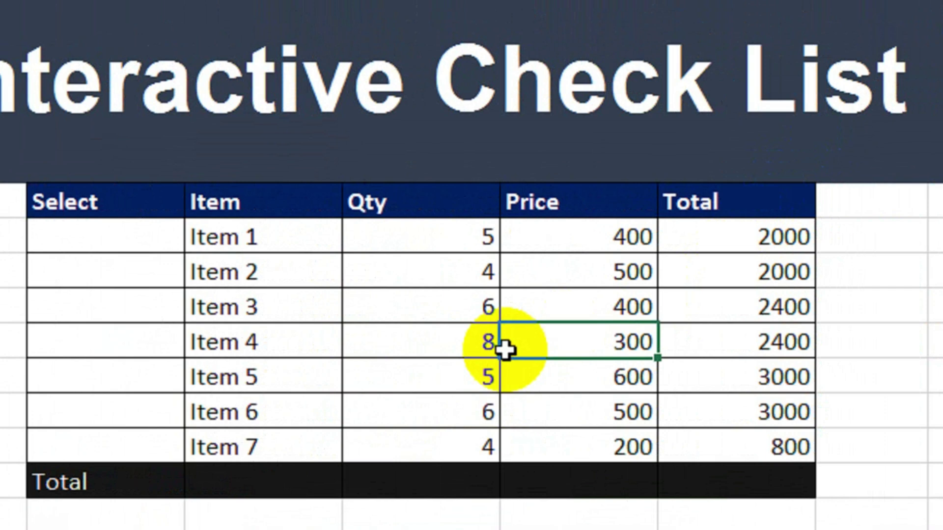
left_click_drag(259, 246, 280, 433)
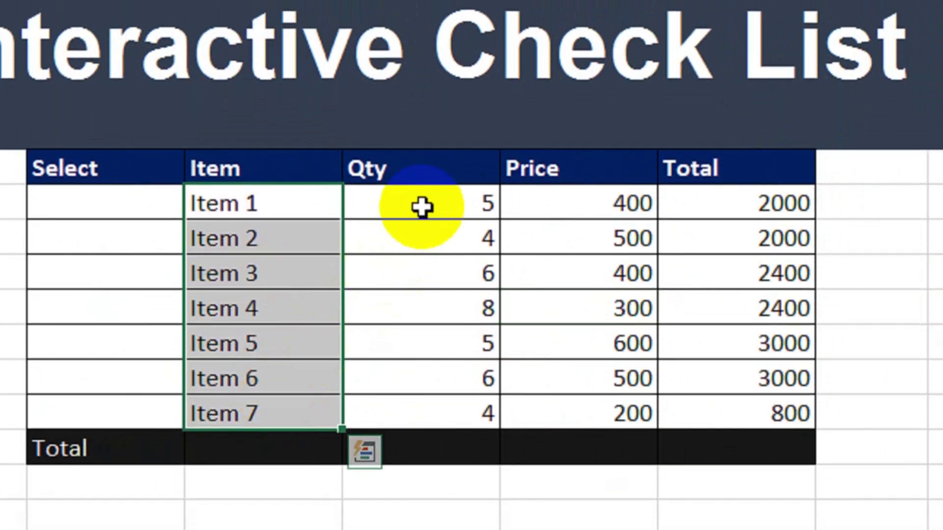
left_click(421, 207)
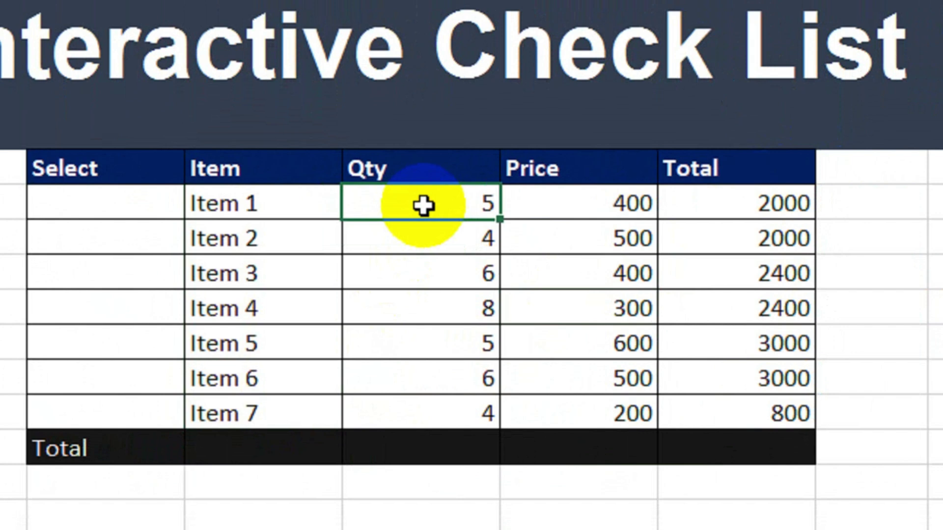
left_click_drag(424, 207, 463, 299)
left_click(613, 209)
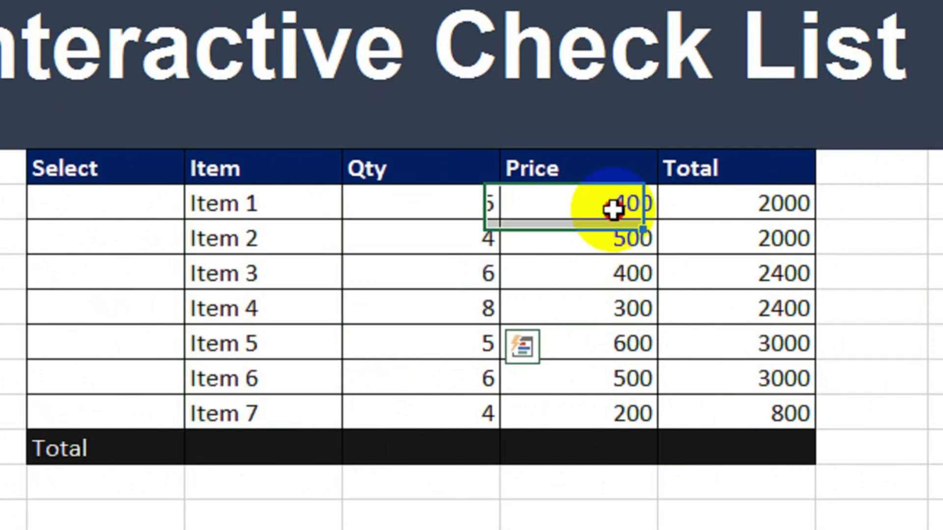
Examine the Total formula for Item 1 and the Qty, Price and Total cells of the rows for Items 2 to 4
double_click(708, 203)
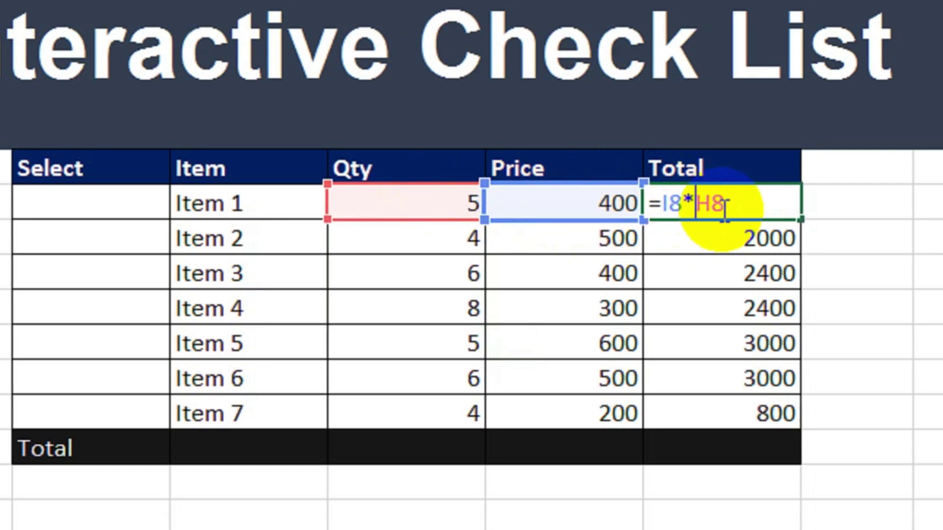
key("Return")
left_click(678, 200)
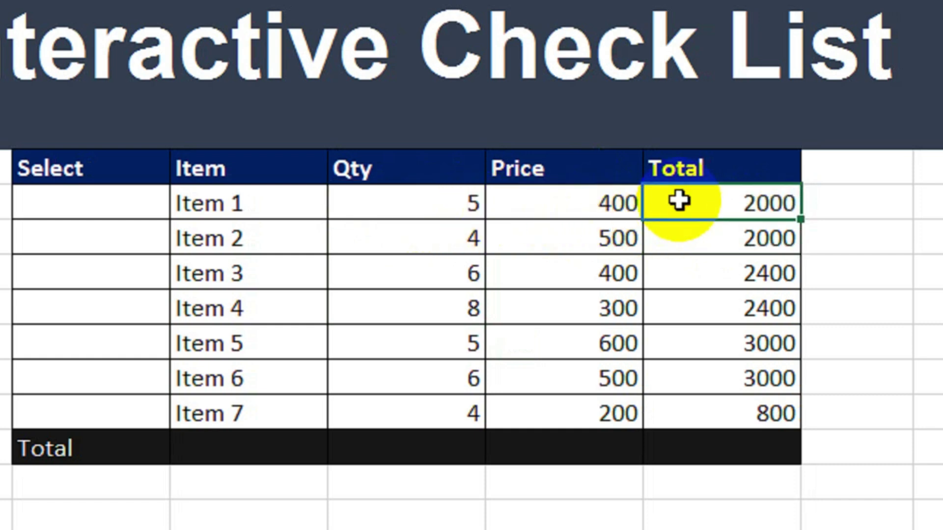
left_click(569, 245)
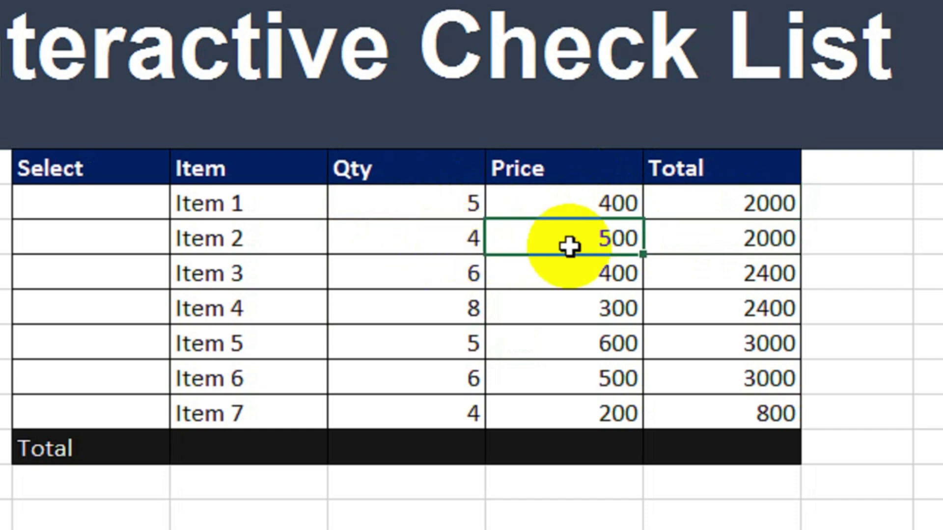
left_click(453, 251)
left_click(695, 249)
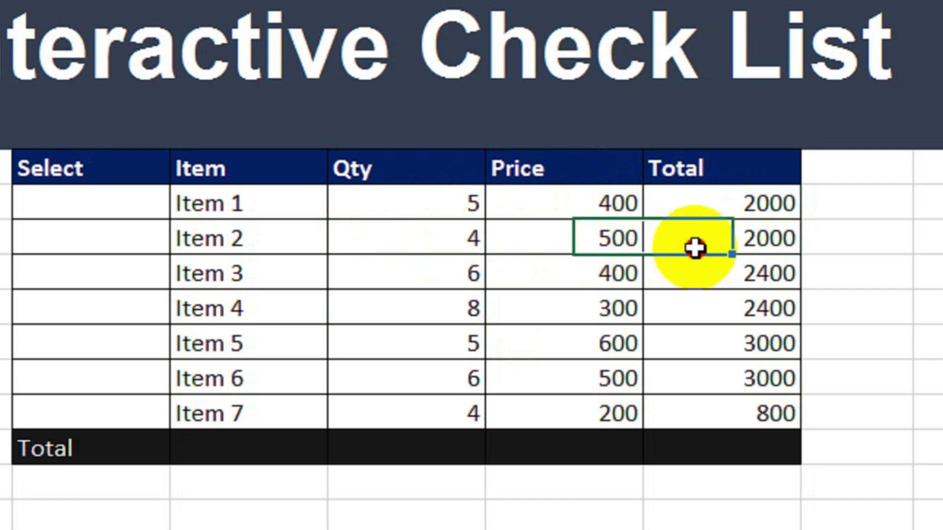
left_click(554, 275)
left_click(467, 275)
left_click(672, 275)
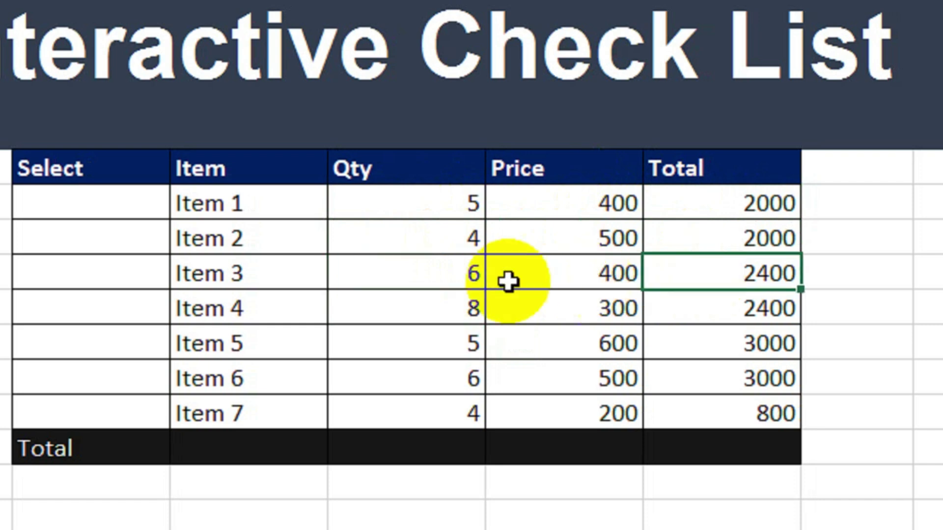
left_click(474, 305)
left_click(676, 299)
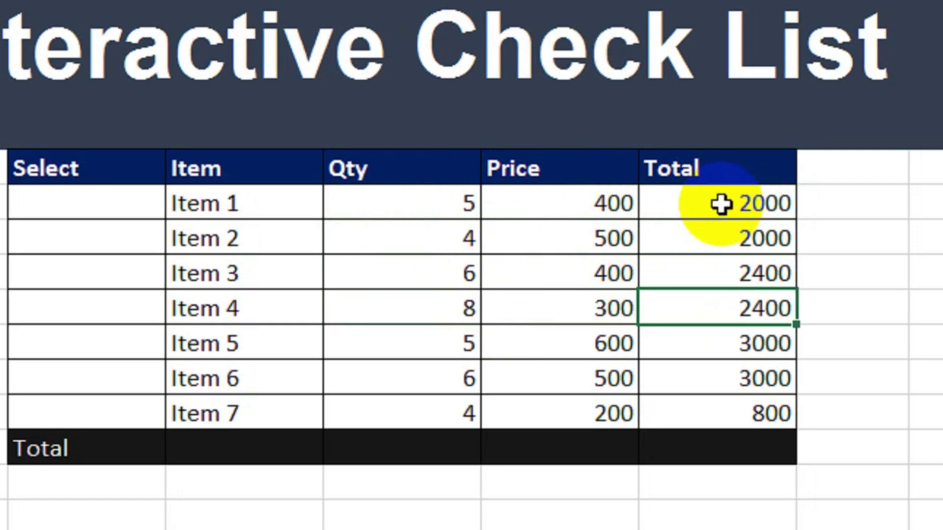
double_click(721, 204)
key("Return")
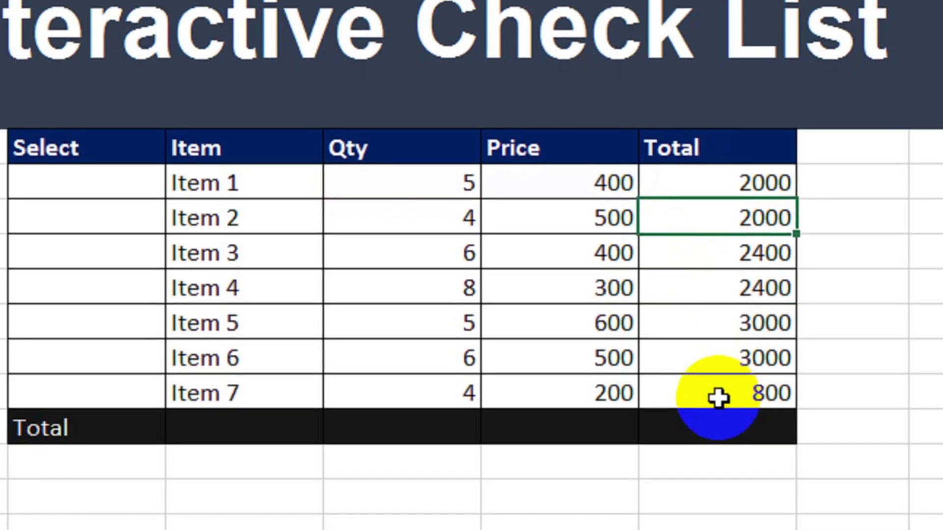
Look over the empty cells of the Total row and the Select column for Items 1 to 7
left_click(714, 431)
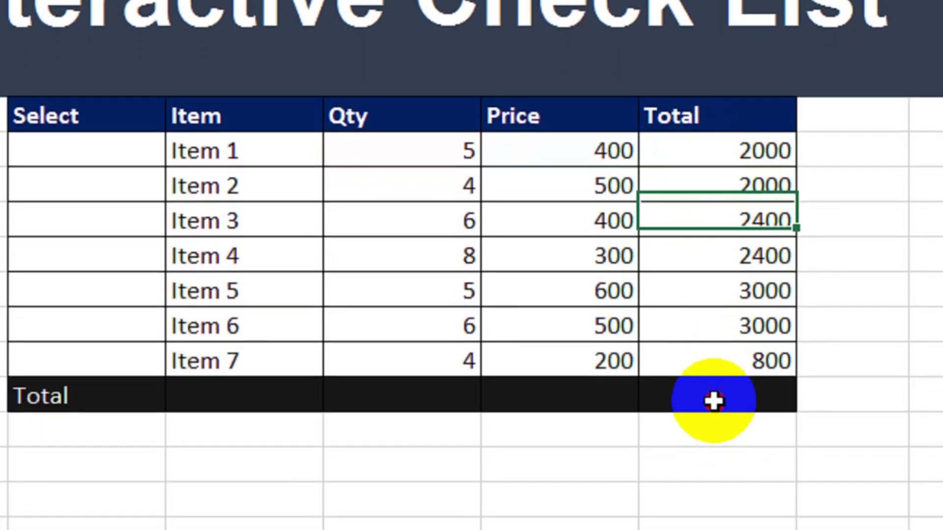
left_click(577, 426)
left_click(418, 425)
left_click(290, 427)
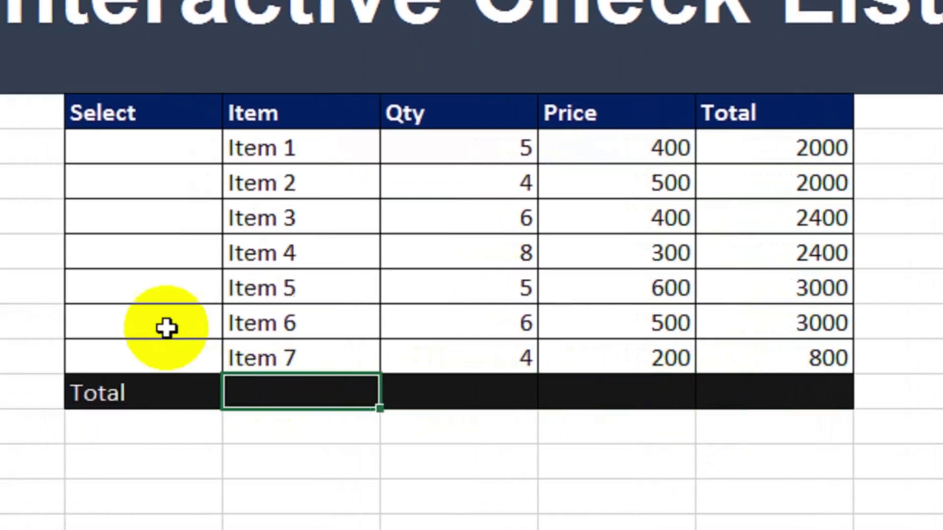
left_click_drag(79, 147, 68, 352)
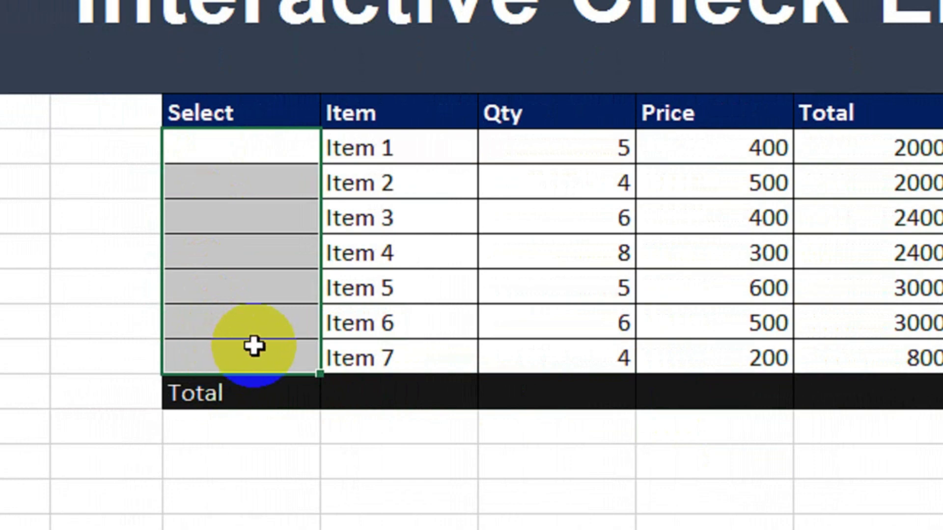
left_click(110, 154)
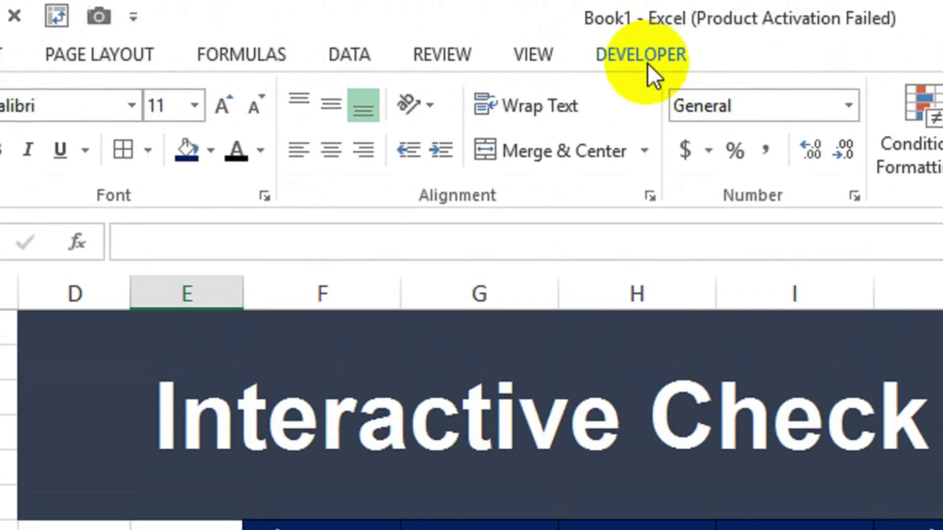
Check in the ribbon customization options that the Developer tab is enabled, toggling it off and back on, and apply the options
left_click(644, 55)
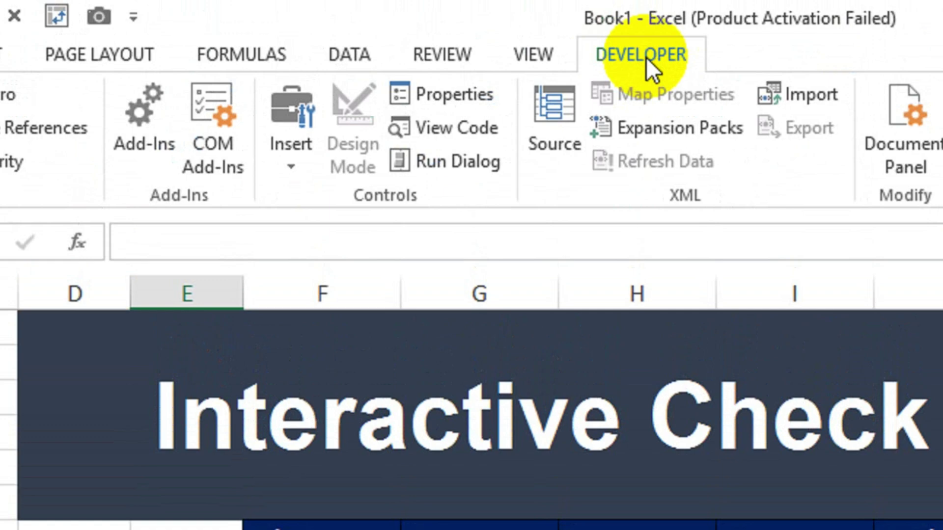
left_click(17, 39)
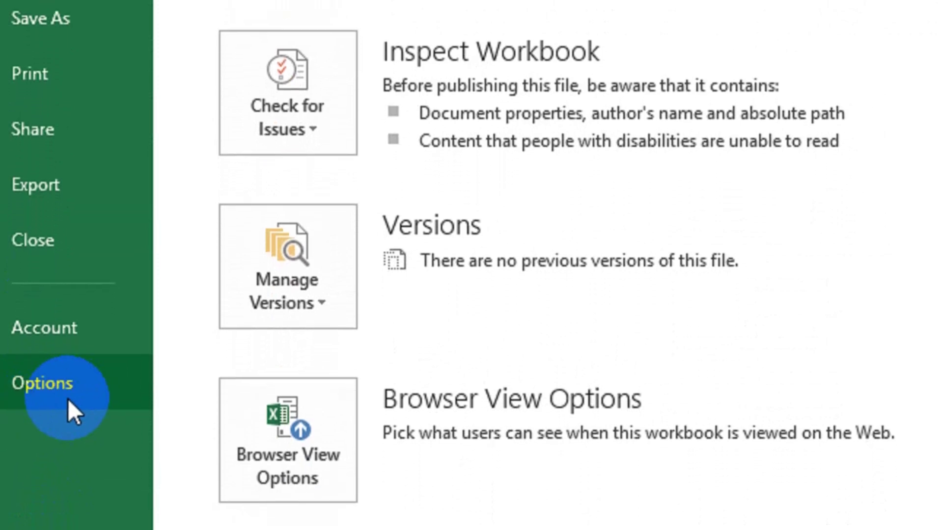
left_click(67, 399)
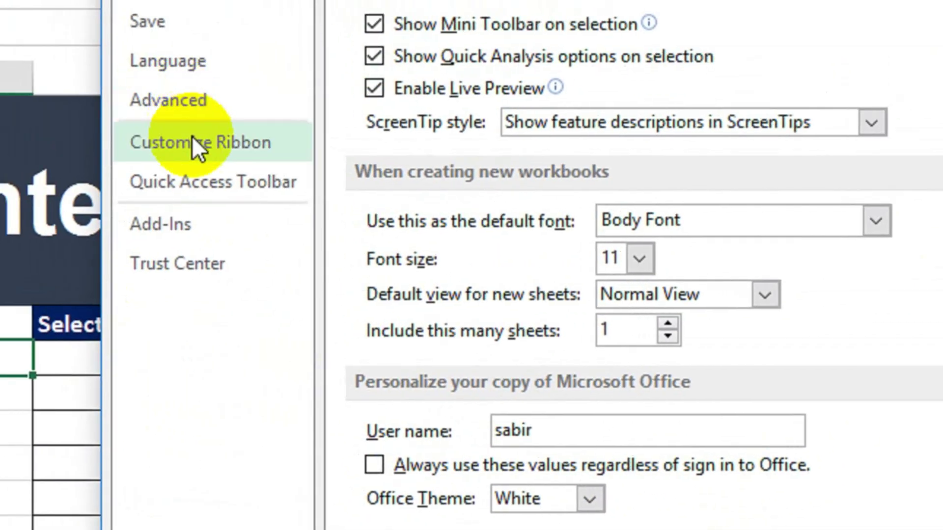
left_click(167, 102)
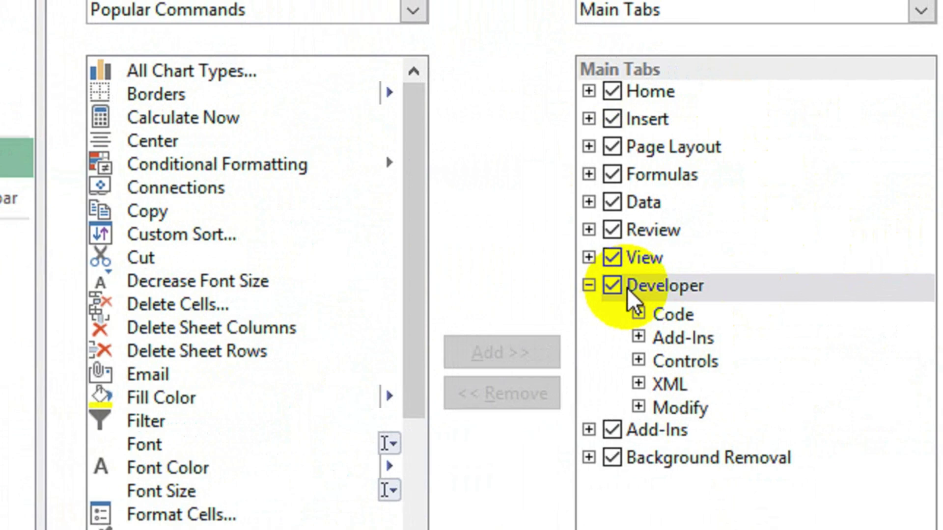
left_click(588, 286)
left_click(613, 290)
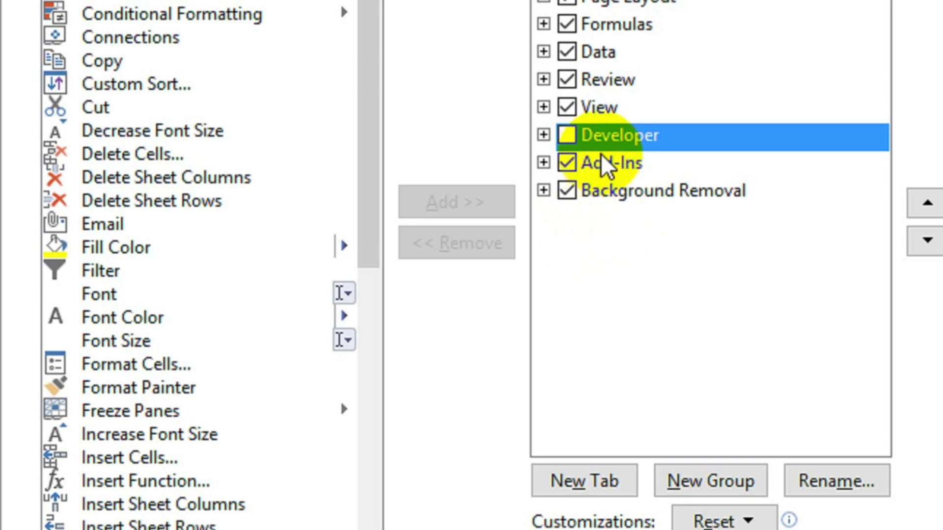
left_click(567, 136)
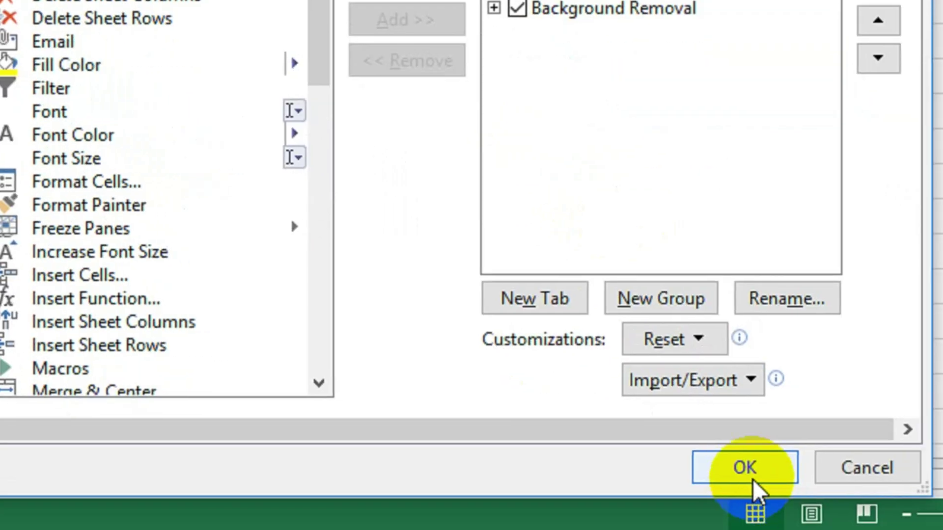
left_click(751, 474)
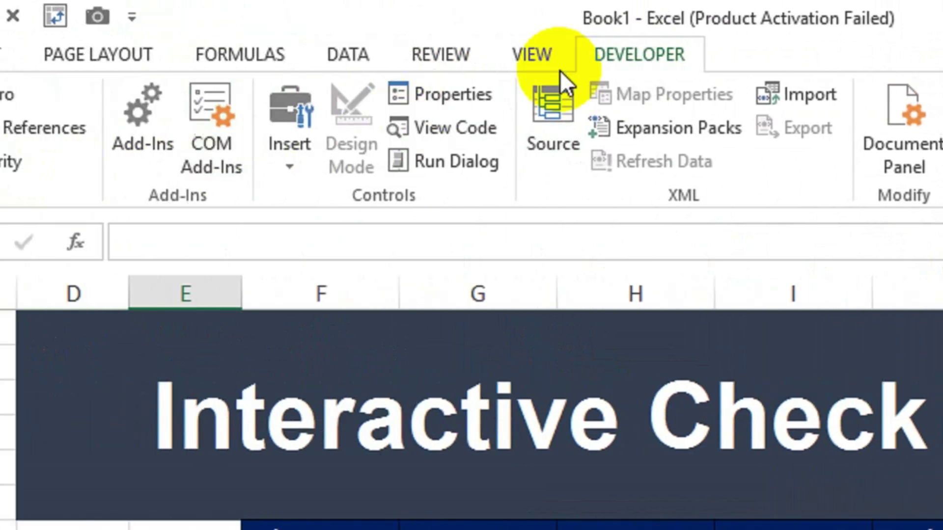
Insert a Check Box form control and position it inside the Select cell for Item 1
left_click(295, 165)
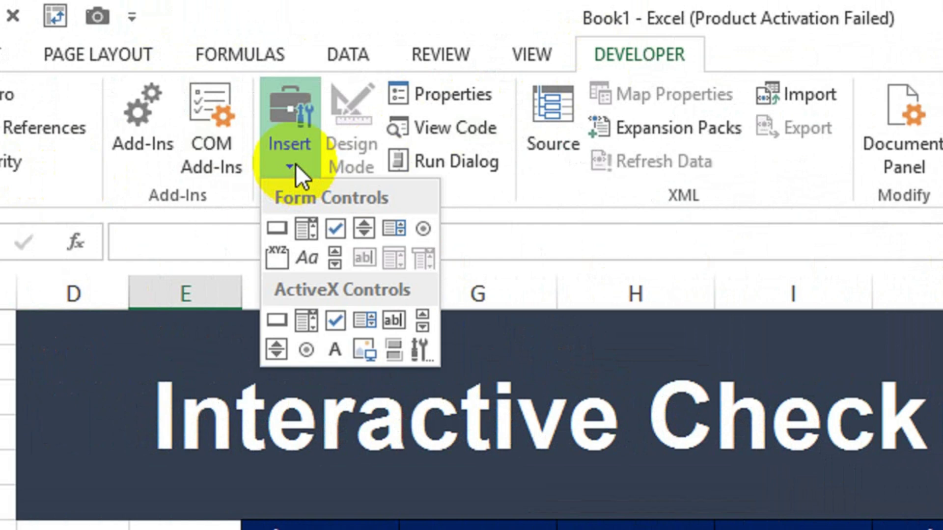
left_click(335, 228)
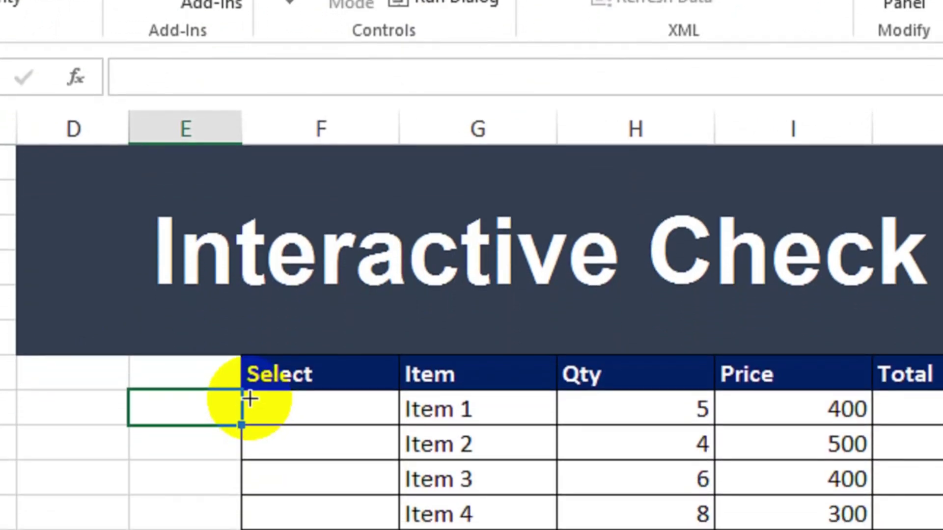
left_click_drag(250, 399, 302, 431)
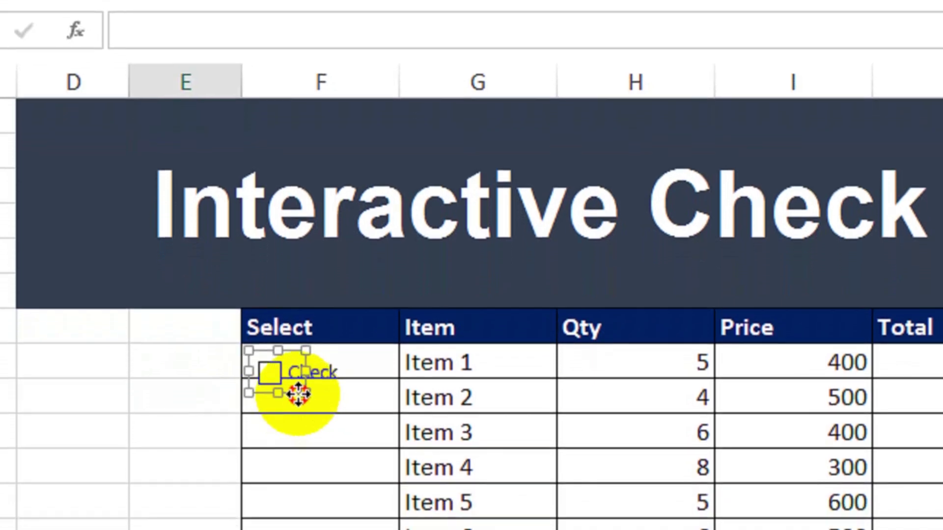
left_click_drag(298, 394, 301, 382)
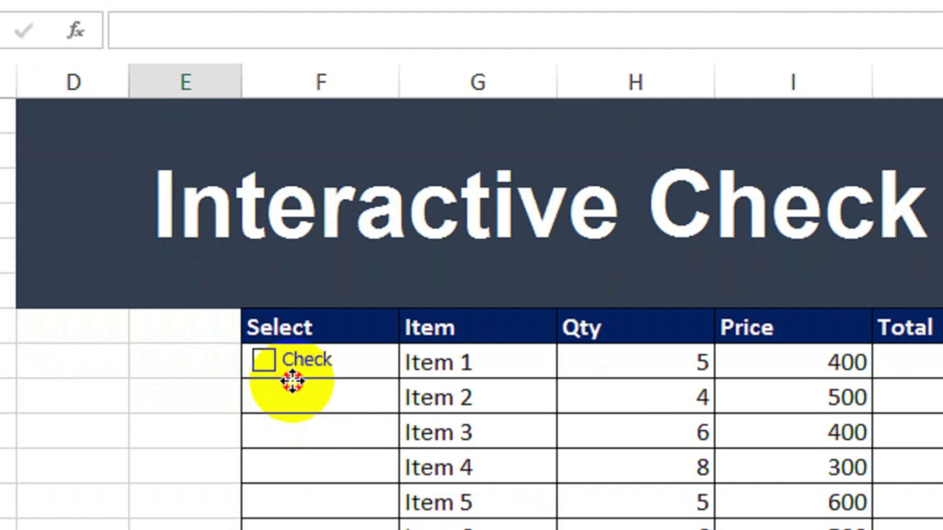
Delete the caption of Item 1's check box and copy the check box down the Select column for Items 2 to 7
left_click(292, 382)
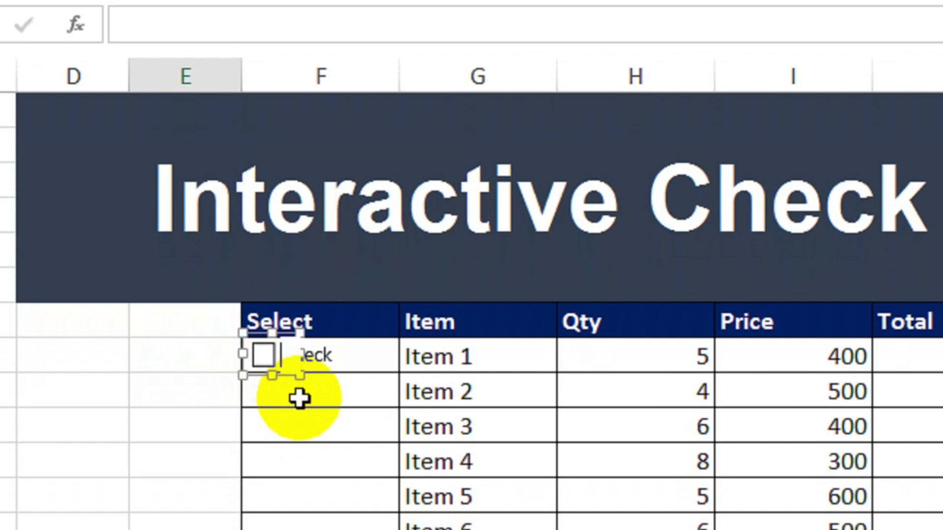
left_click(302, 400)
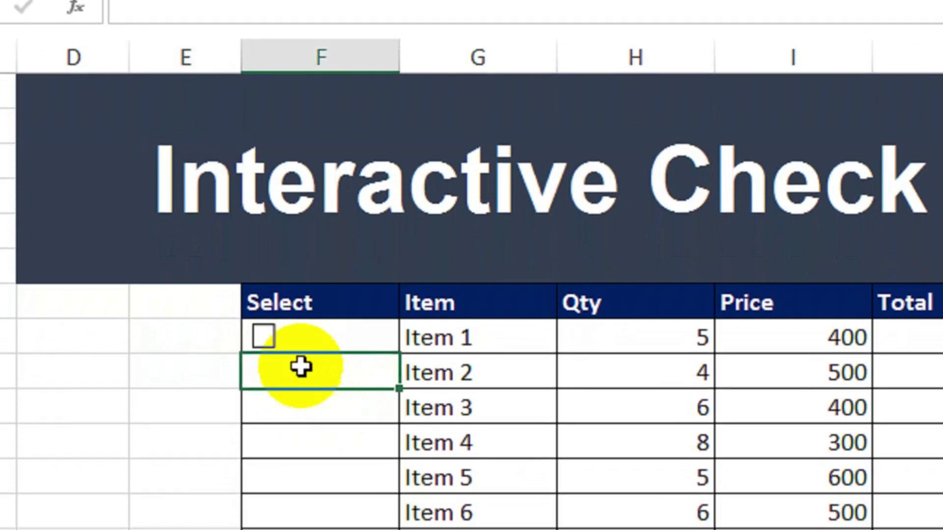
left_click(268, 339, "ctrl")
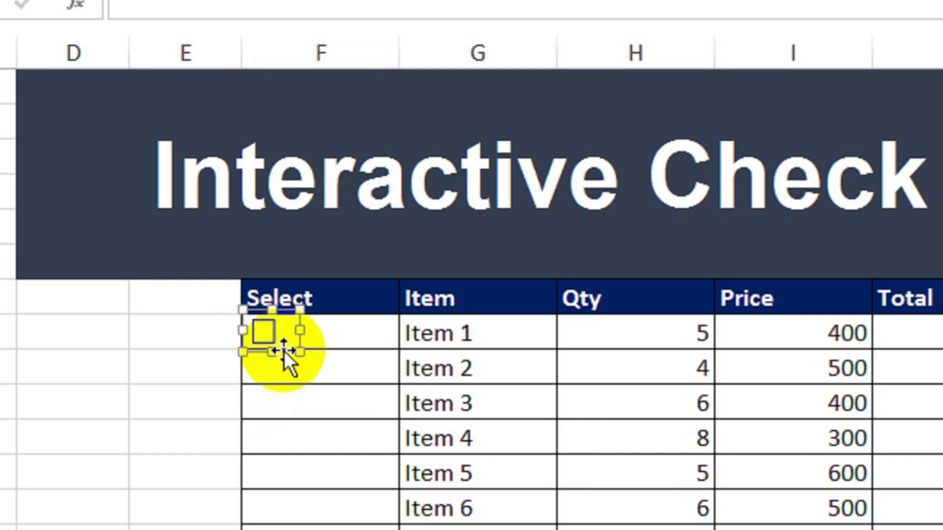
right_click(284, 351)
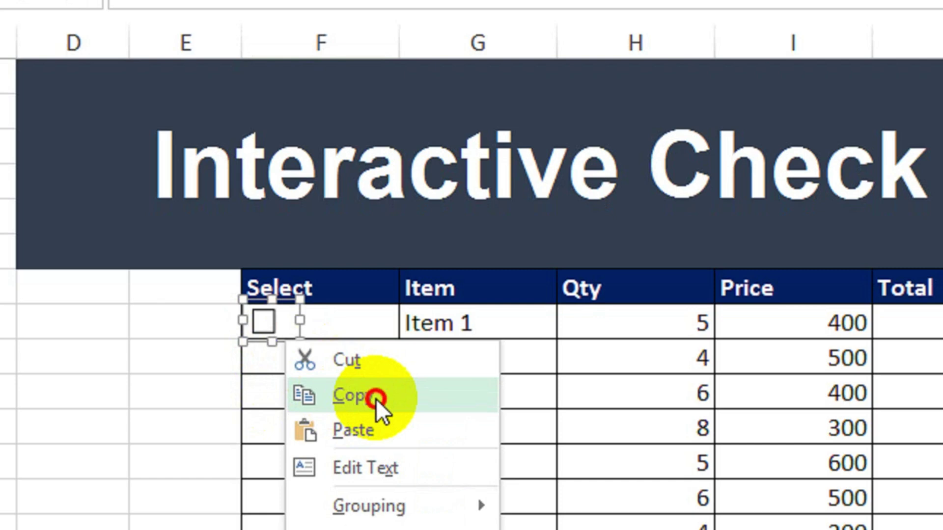
left_click(376, 399)
left_click(374, 322)
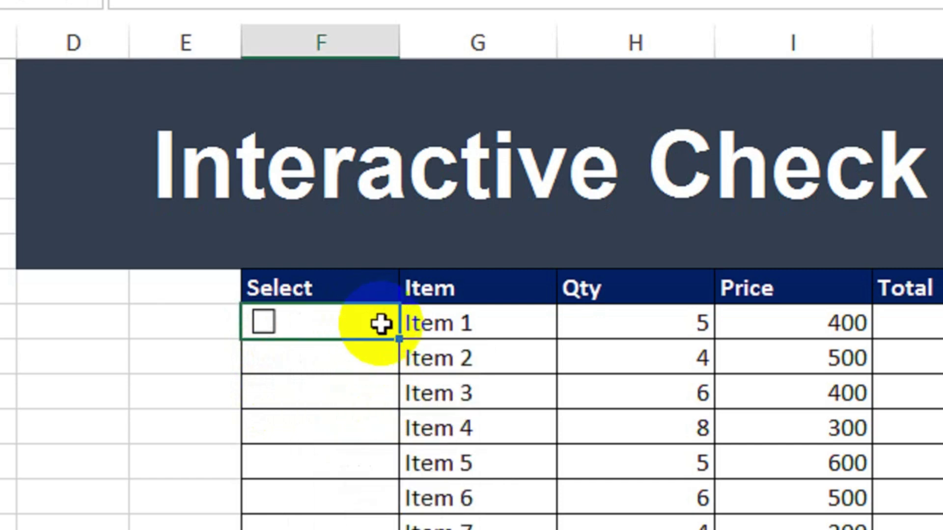
left_click_drag(381, 333, 380, 523)
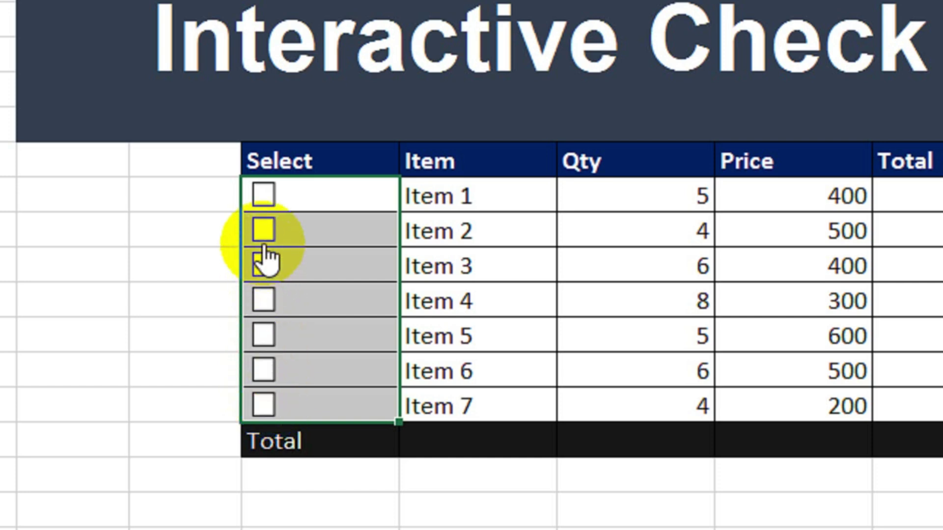
left_click(473, 199)
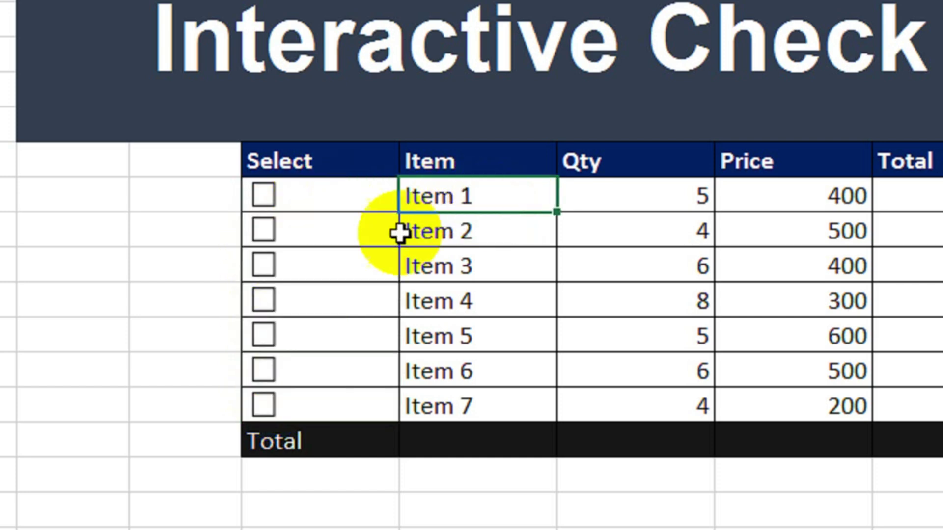
Format the Item 1 check box with the value Checked and link it to cell $F$8
right_click(267, 188)
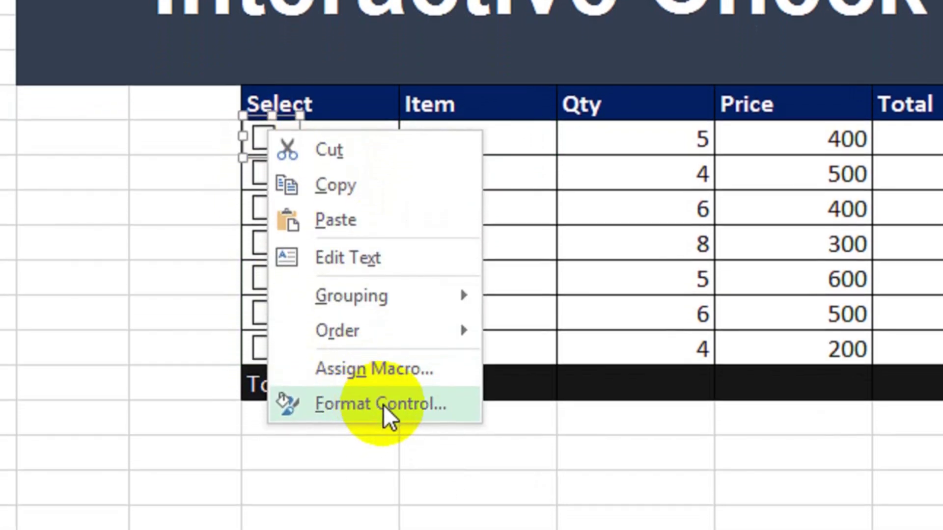
left_click(382, 461)
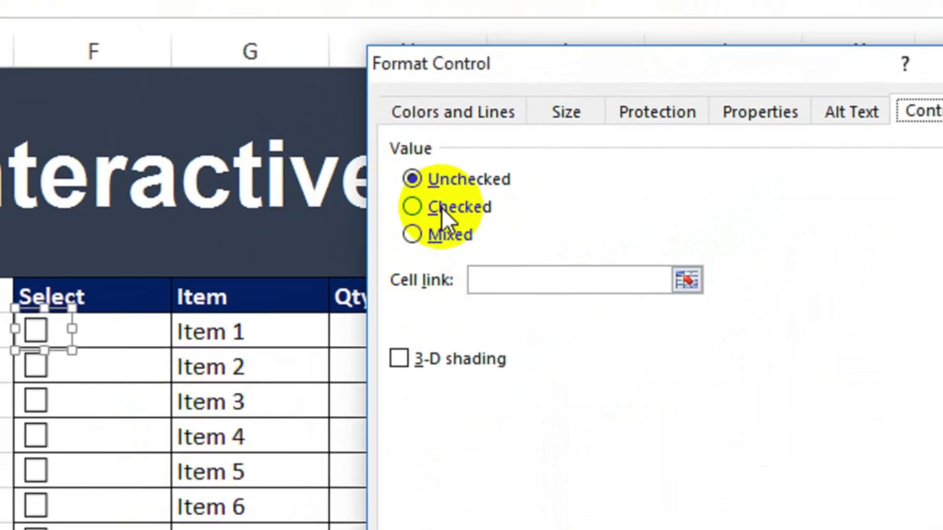
left_click(325, 265)
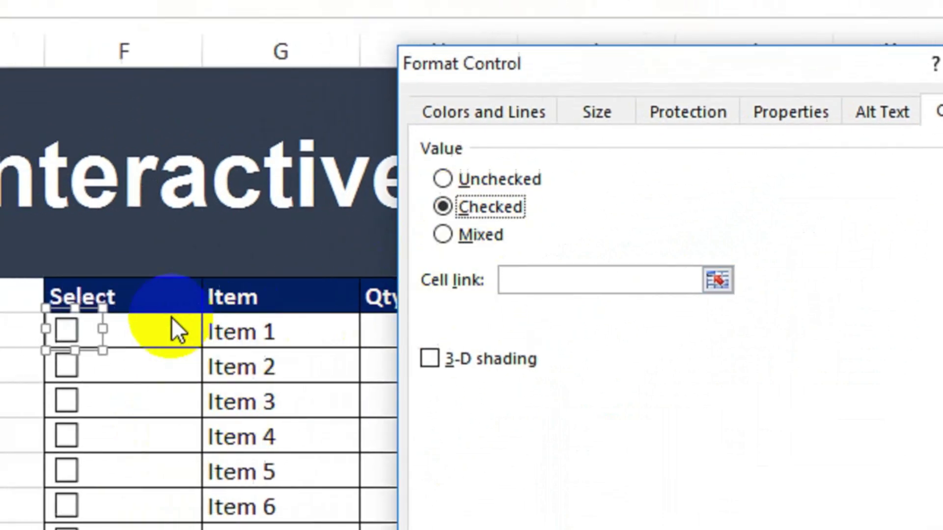
left_click(526, 280)
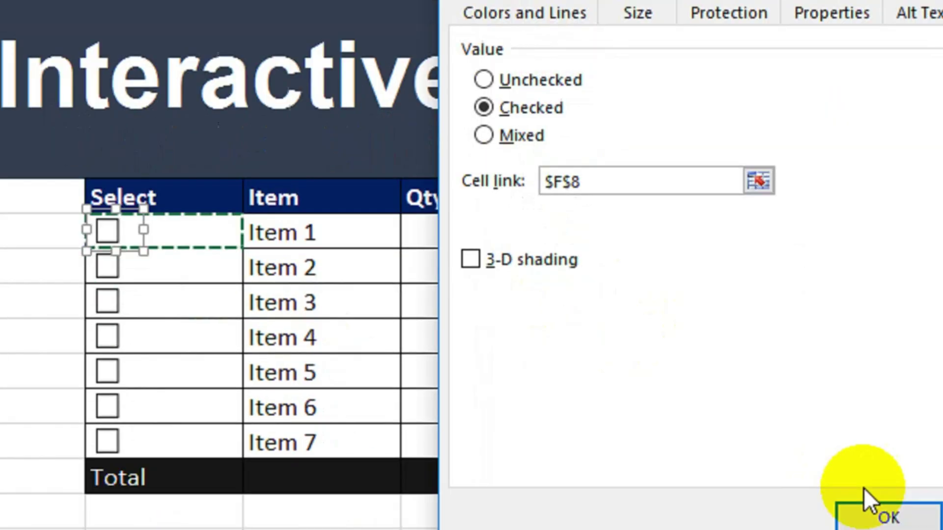
left_click(866, 498)
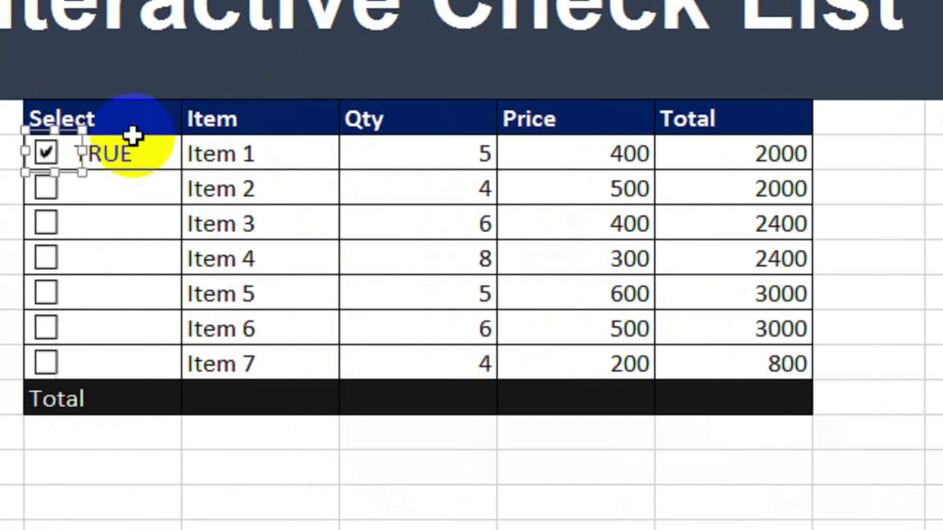
left_click(197, 178)
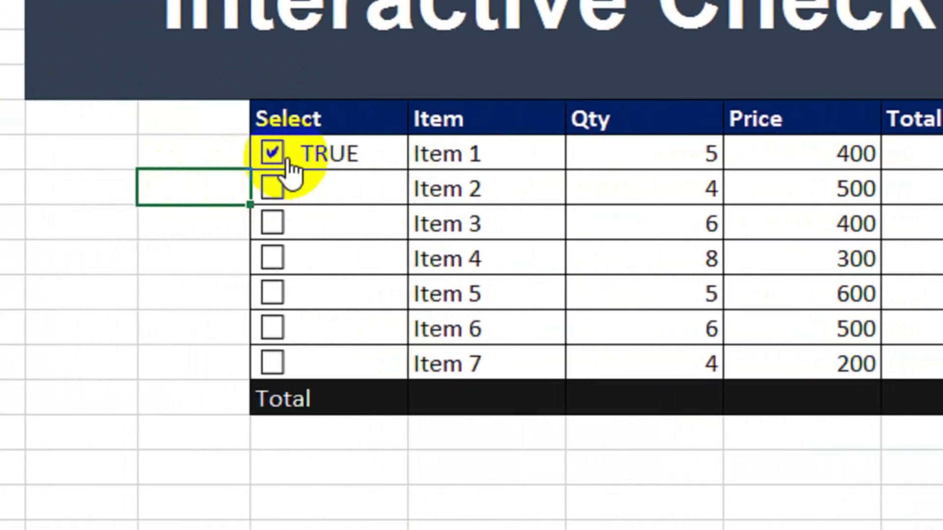
Test the link of the Item 1 check box by toggling it off and on, leaving it ticked
left_click(272, 155)
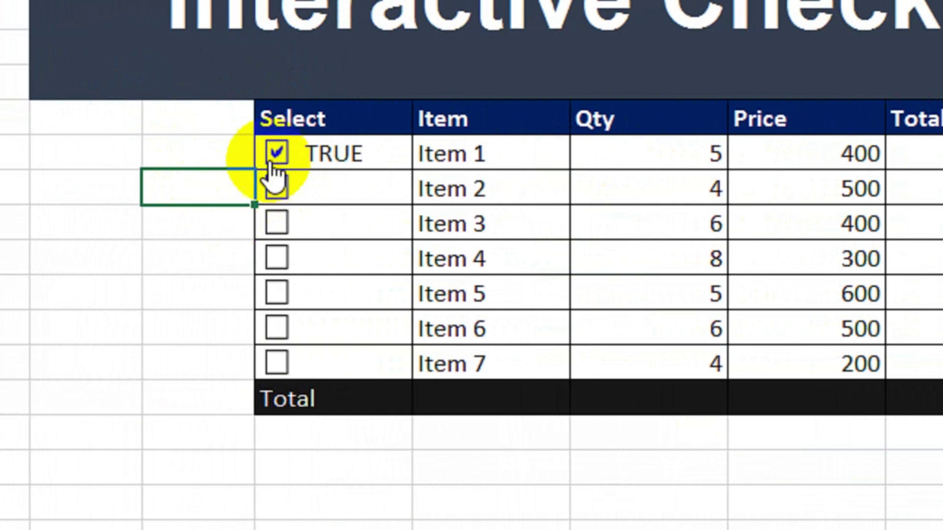
left_click(273, 155)
left_click(275, 156)
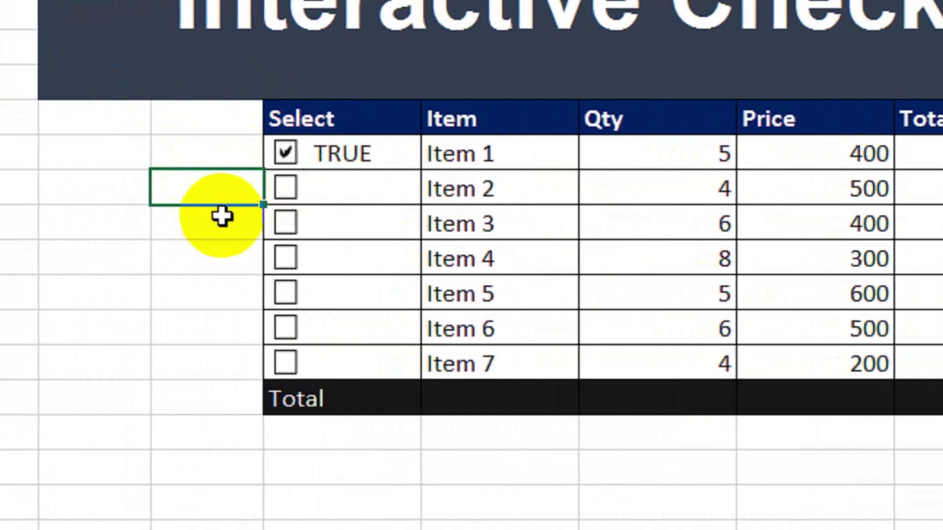
left_click(287, 156)
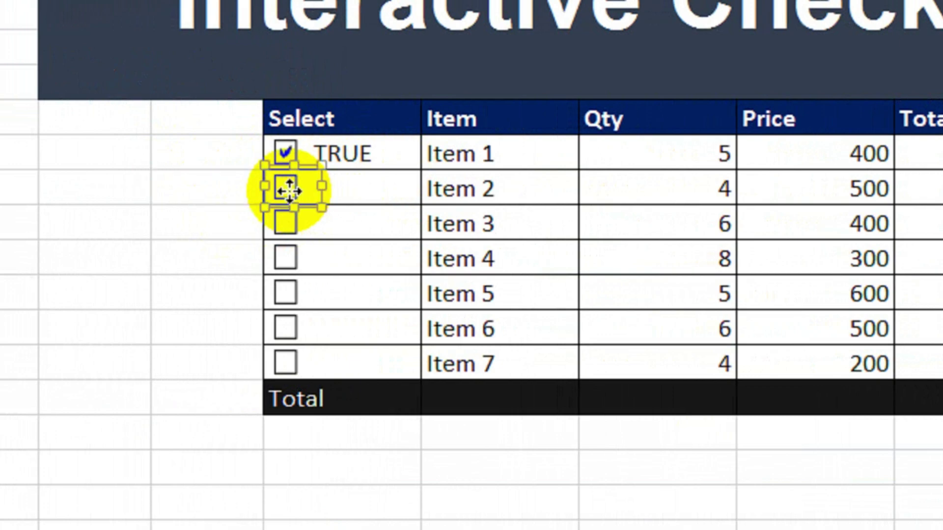
Link the Item 2 check box to cell $F$9, keeping its value Unchecked
right_click(290, 191)
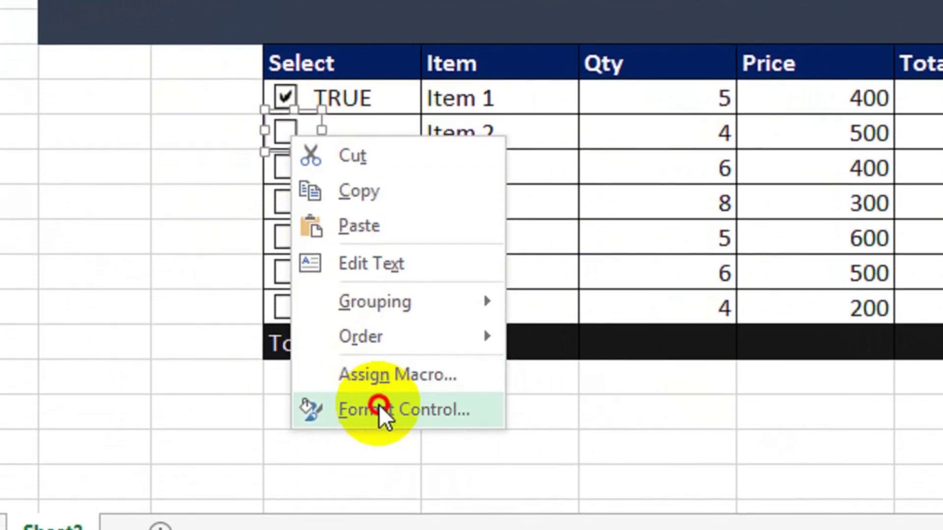
left_click(381, 410)
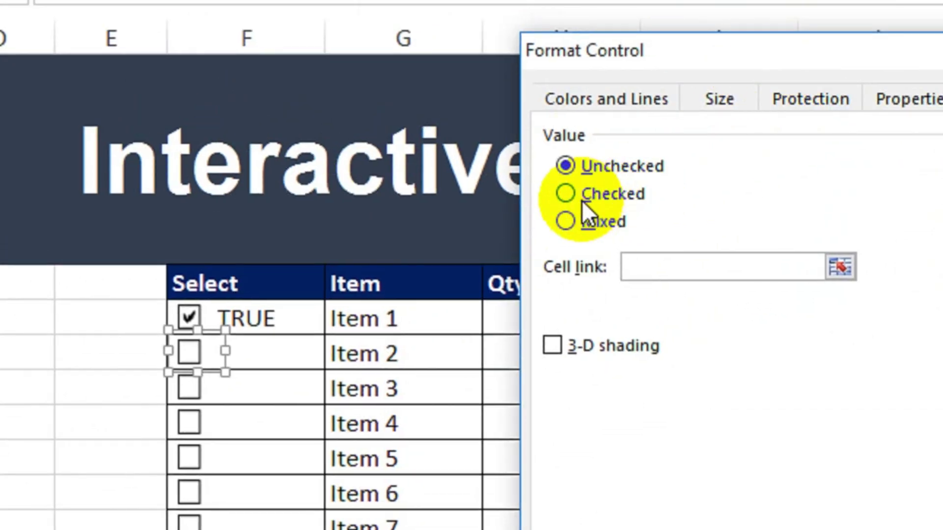
left_click(582, 199)
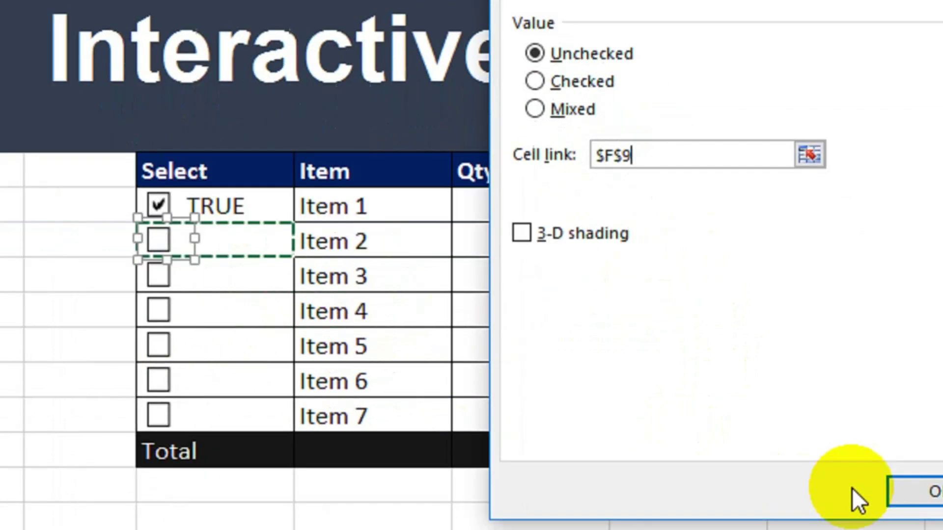
left_click(853, 491)
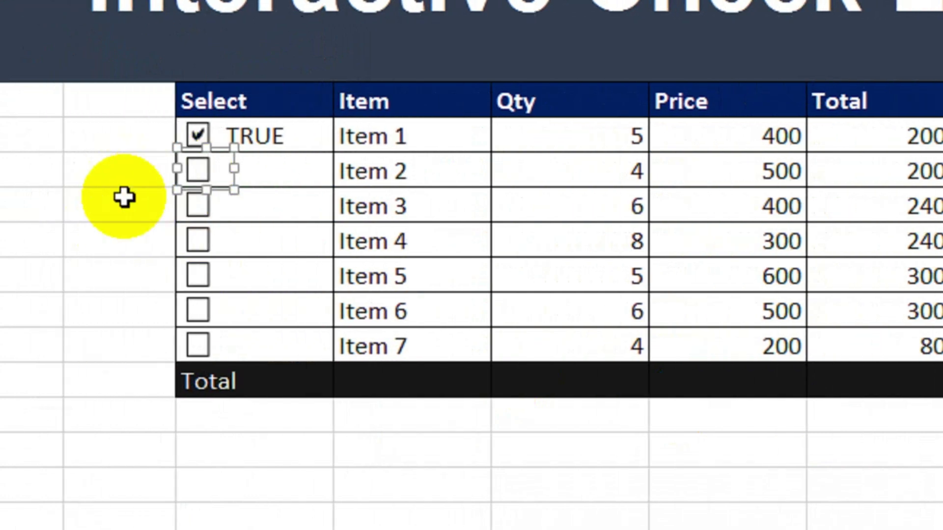
left_click(123, 198)
Test the link of the Item 2 check box by ticking it and unticking it again
left_click(197, 171)
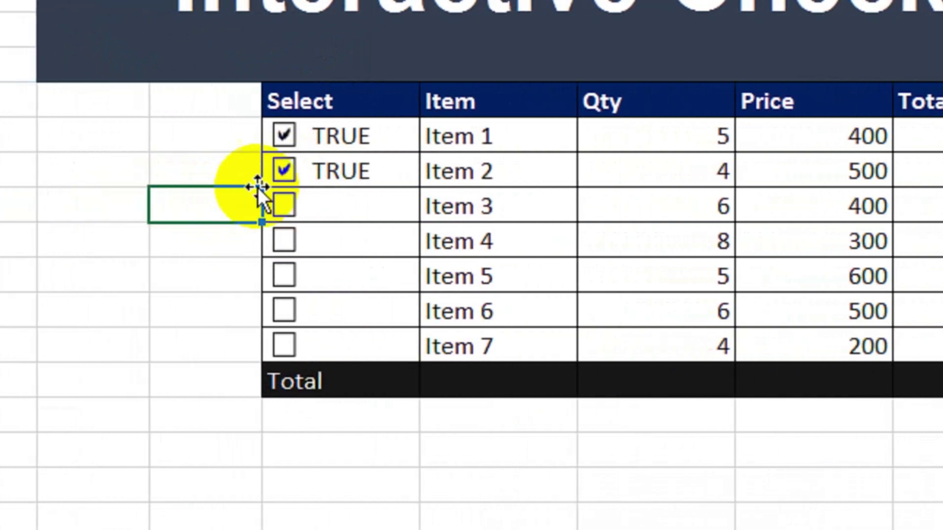
left_click(285, 171)
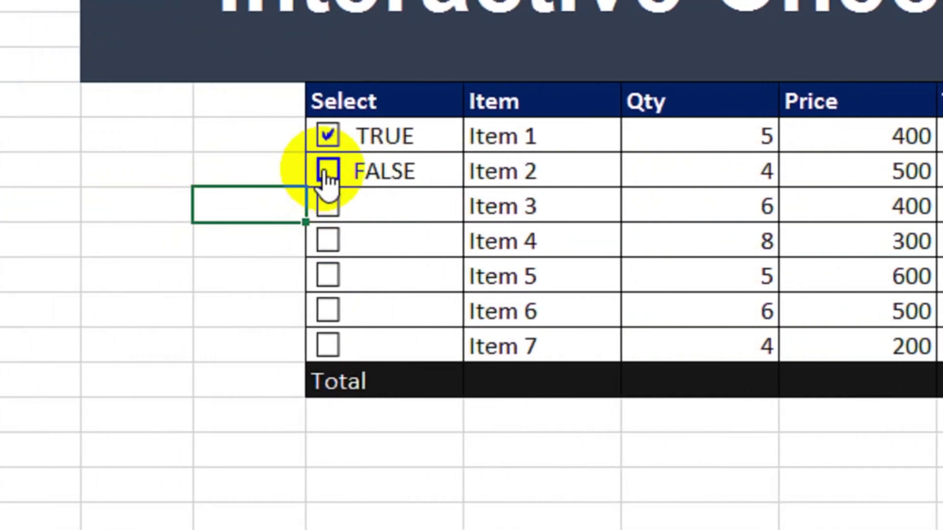
left_click(325, 176)
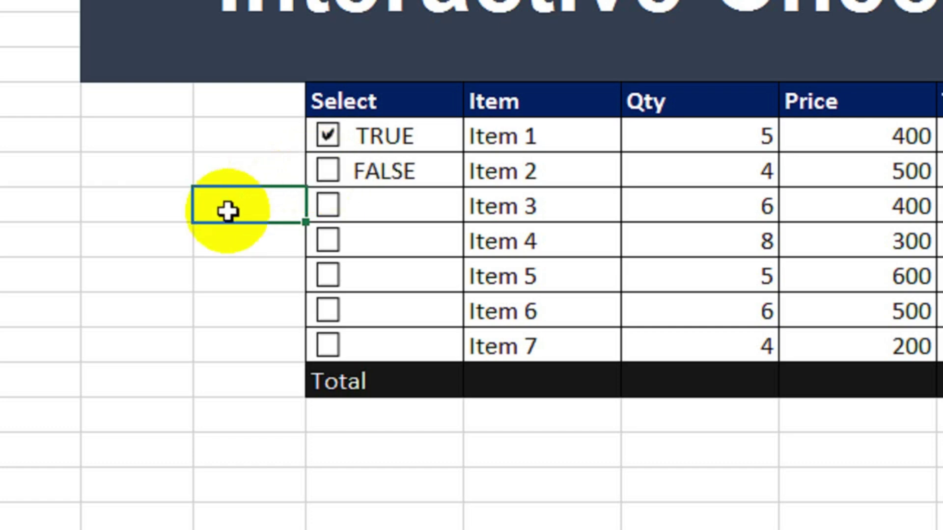
Link the Item 3 check box to its Select cell, $F$10
right_click(334, 217)
left_click(447, 484)
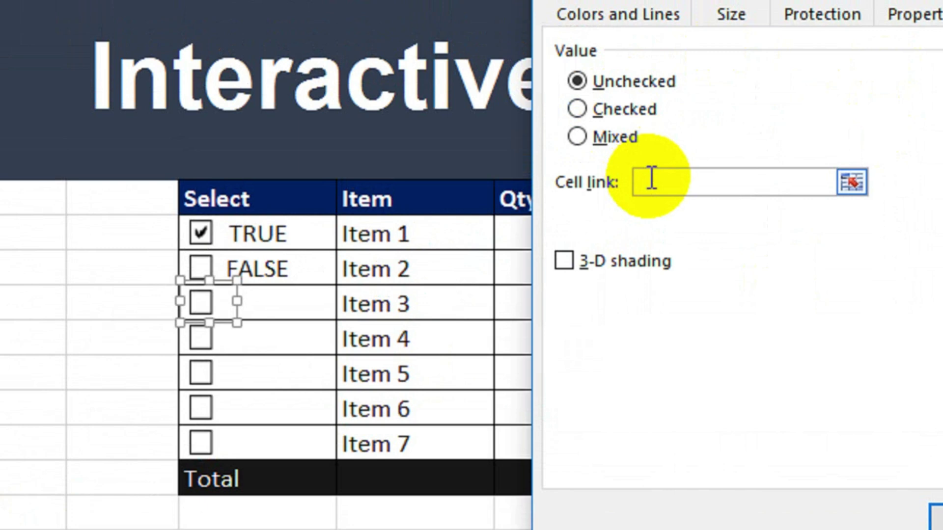
left_click(652, 178)
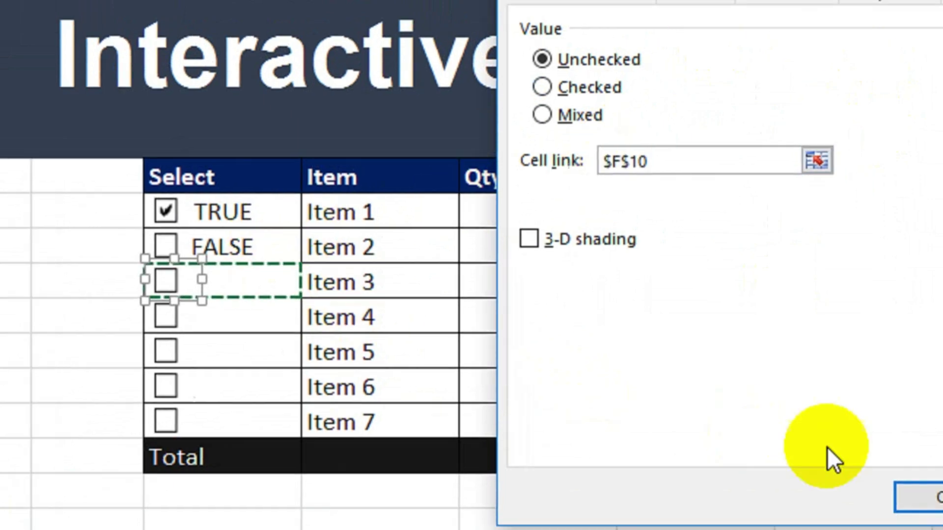
left_click(935, 515)
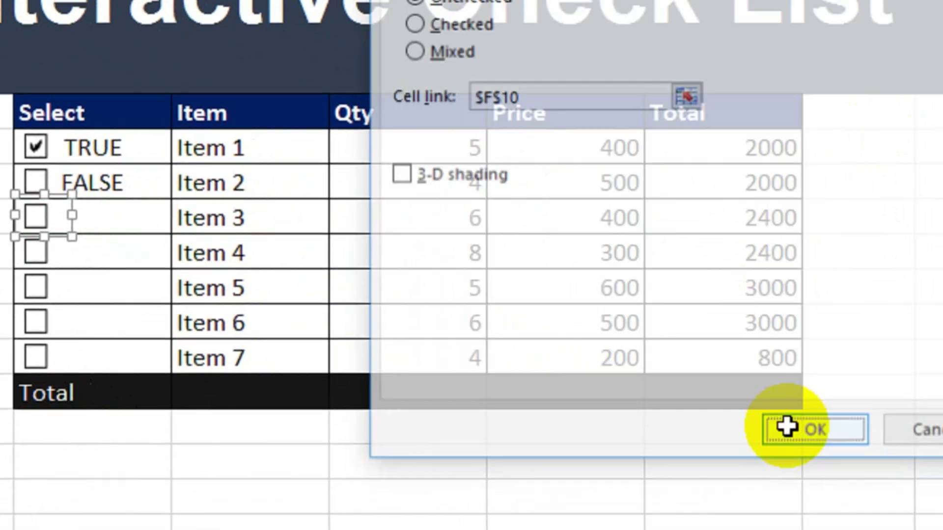
Link the Item 4 check box to its Select cell, $F$11
right_click(163, 258)
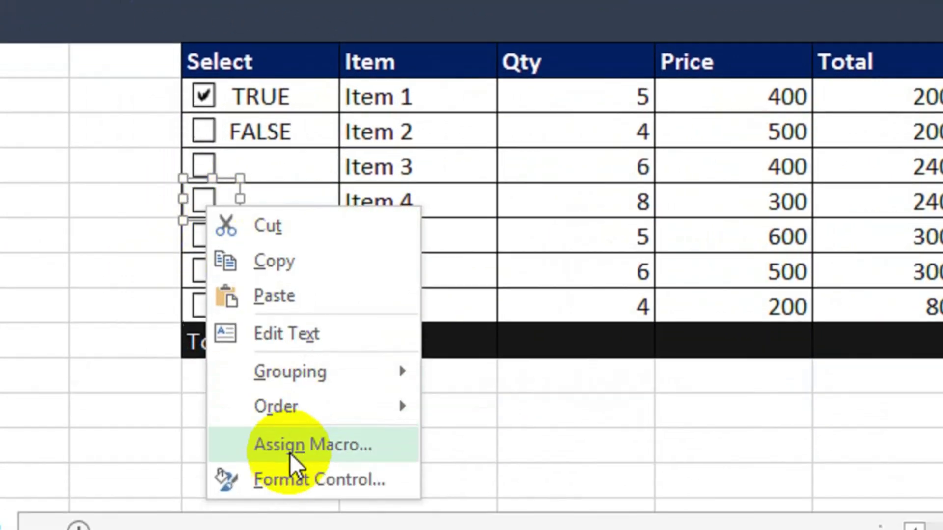
left_click(275, 529)
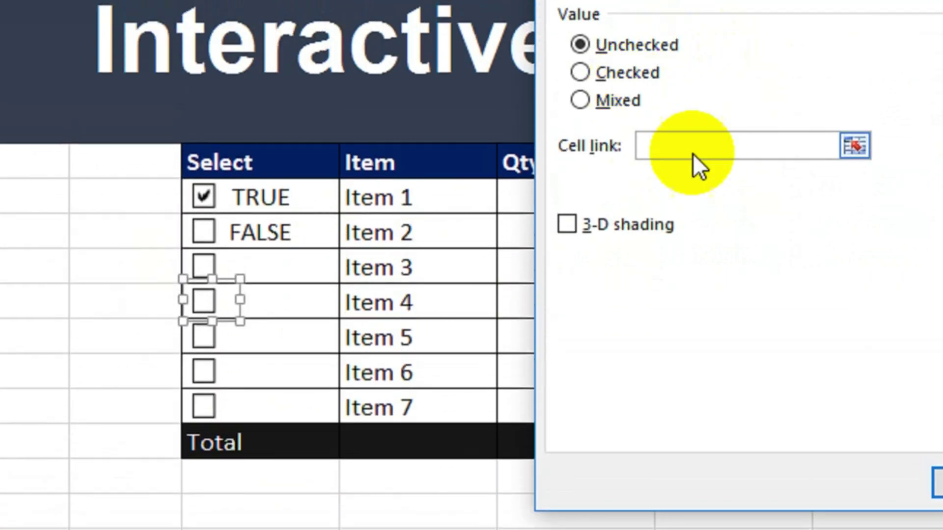
left_click(694, 48)
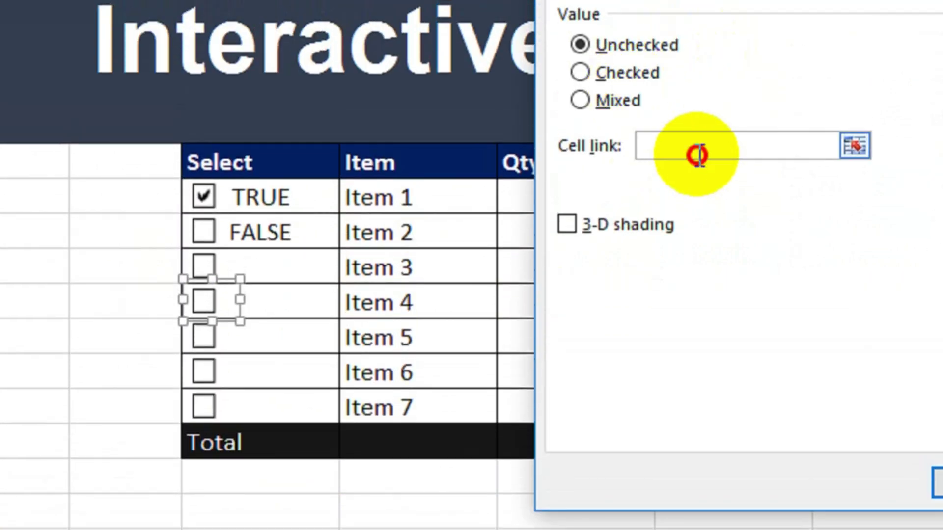
left_click(308, 308)
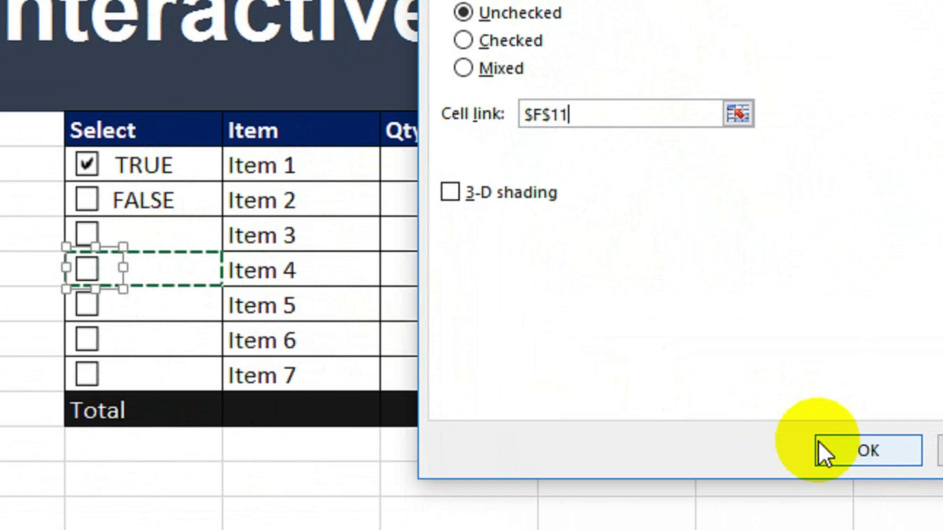
left_click(938, 491)
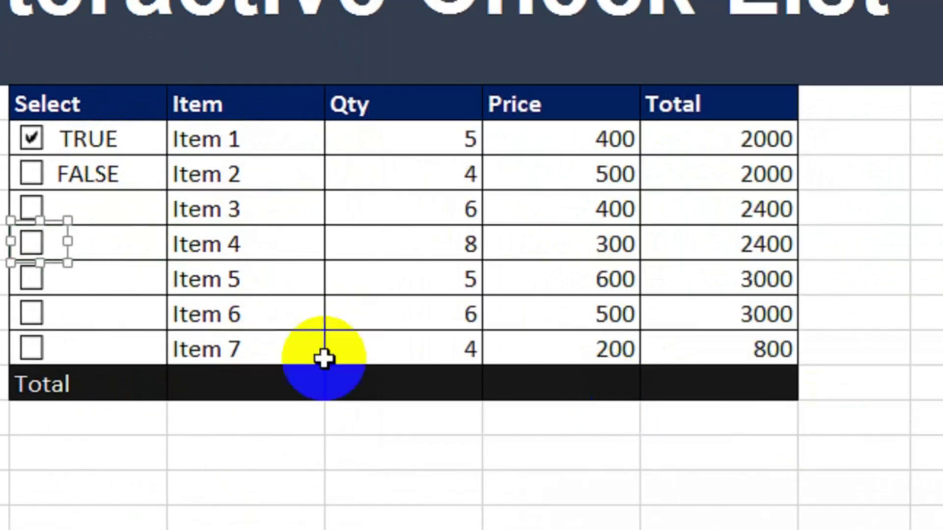
Link the Item 5 check box to its Select cell, $F$12
right_click(30, 275)
left_click(108, 529)
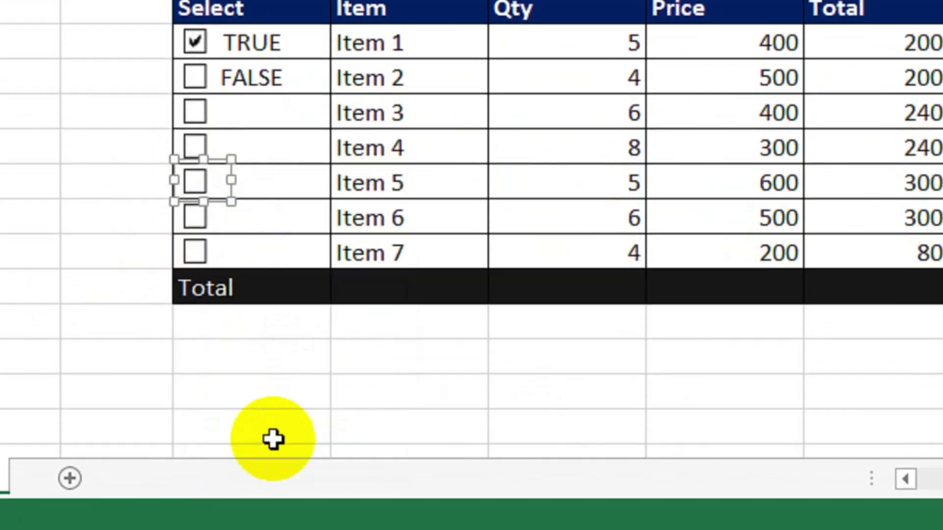
left_click(670, 120)
left_click(293, 179)
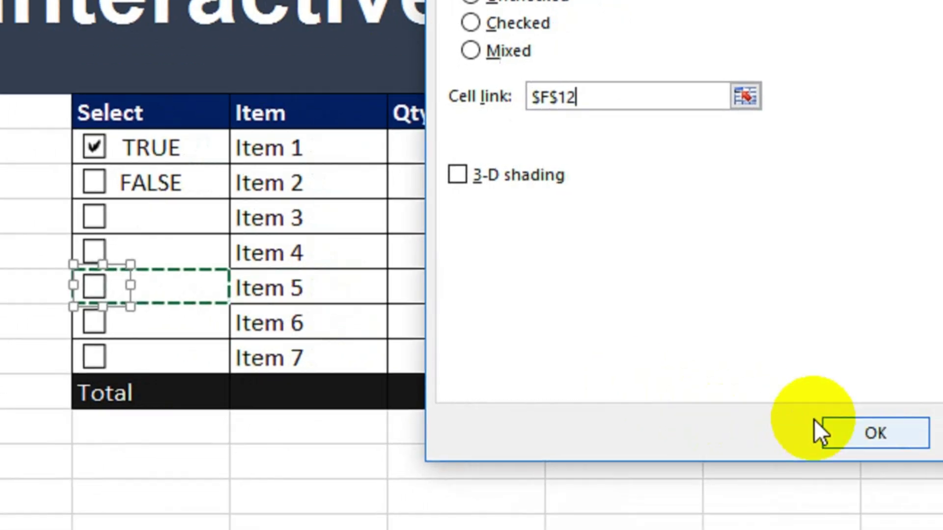
left_click(931, 473)
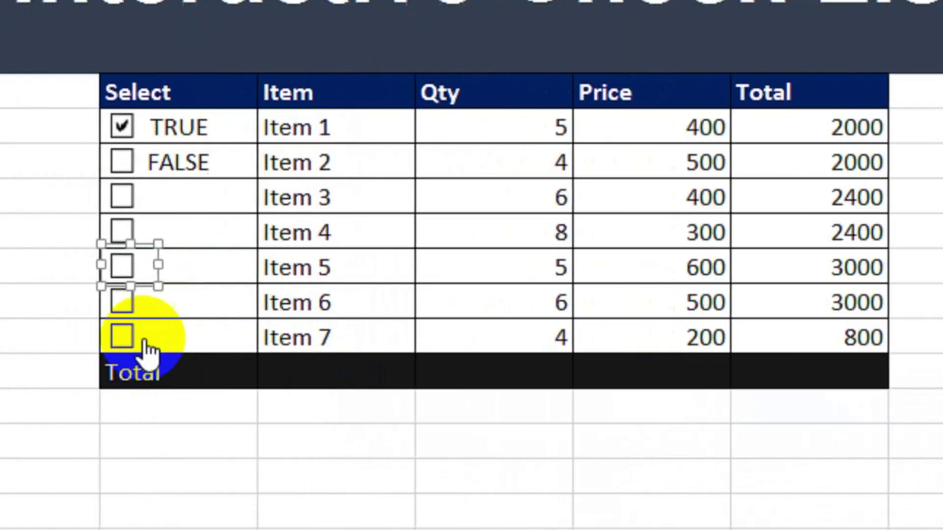
Link the Item 6 check box to its Select cell, $F$13
right_click(126, 304)
left_click(307, 526)
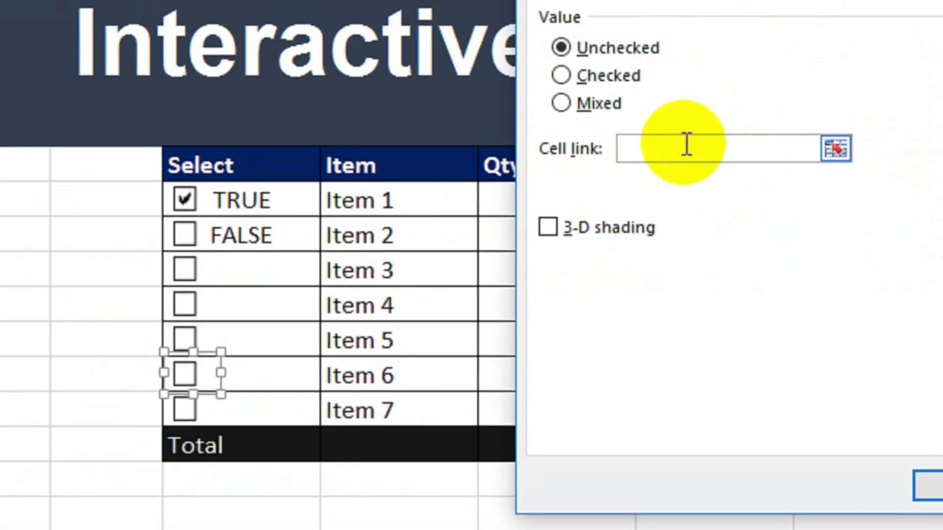
left_click(696, 47)
left_click(325, 266)
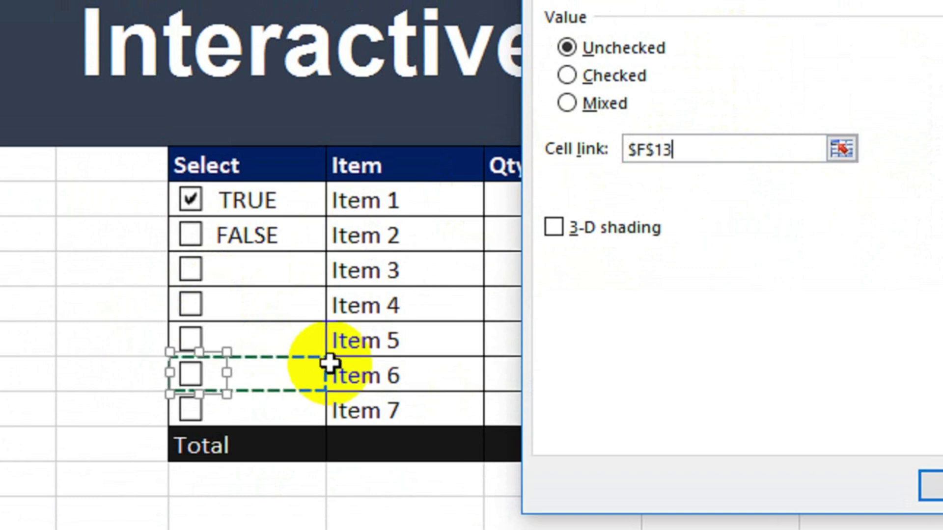
left_click(932, 485)
Link the Item 7 check box to its Select cell, F14
right_click(192, 414)
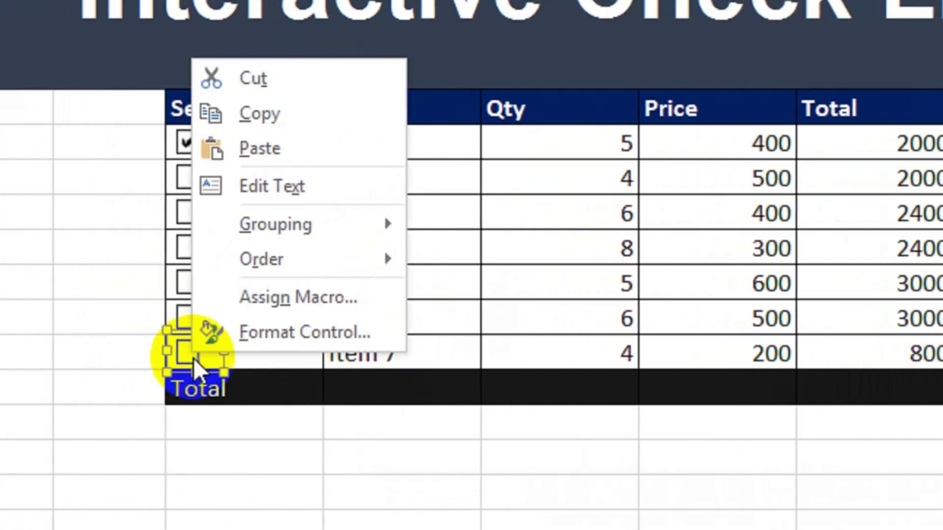
left_click(255, 339)
left_click(678, 90)
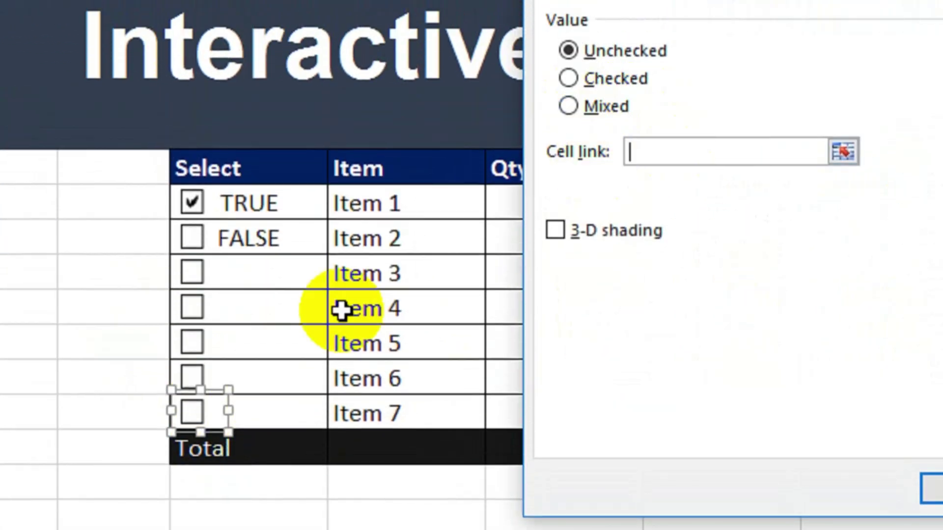
left_click(293, 417)
left_click(933, 489)
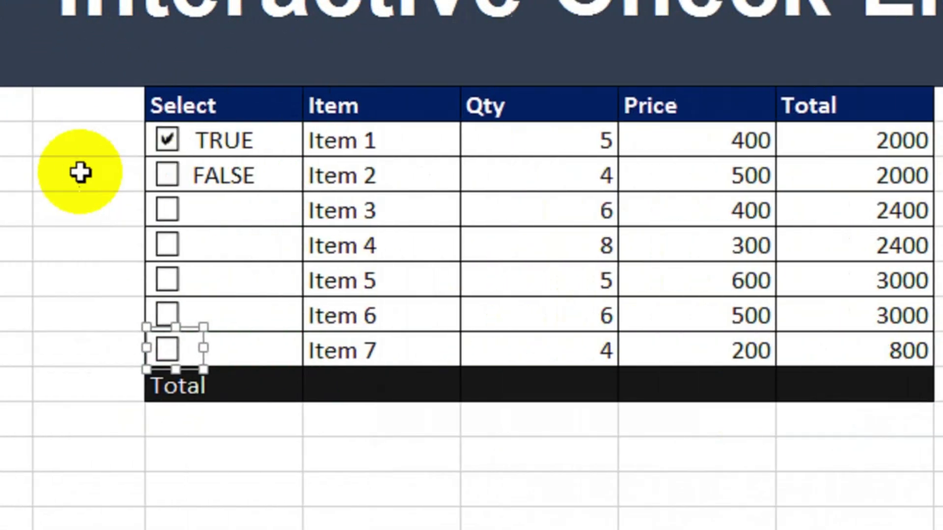
Tick the check boxes of Items 2 through 7 so every item in the list is selected
left_click(80, 172)
left_click(241, 176)
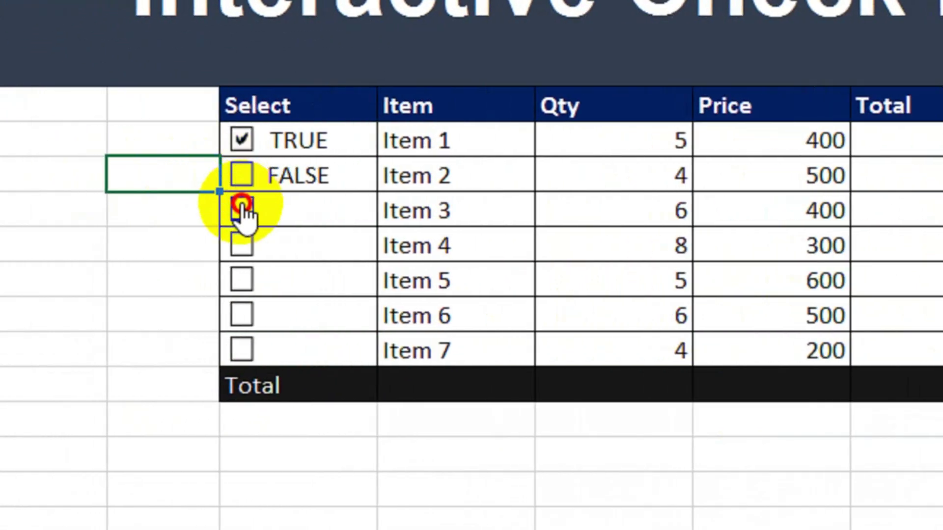
left_click(248, 246)
left_click(244, 280)
left_click(245, 313)
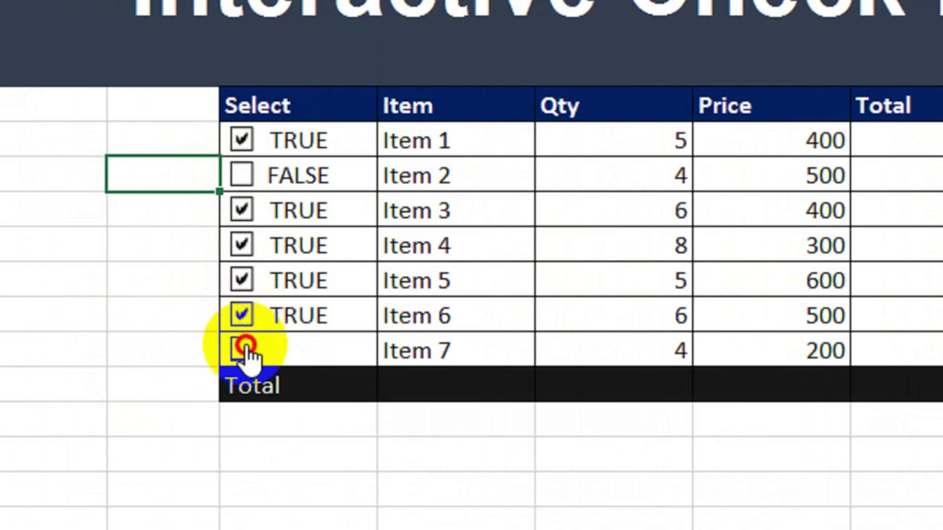
left_click(245, 347)
left_click(246, 178)
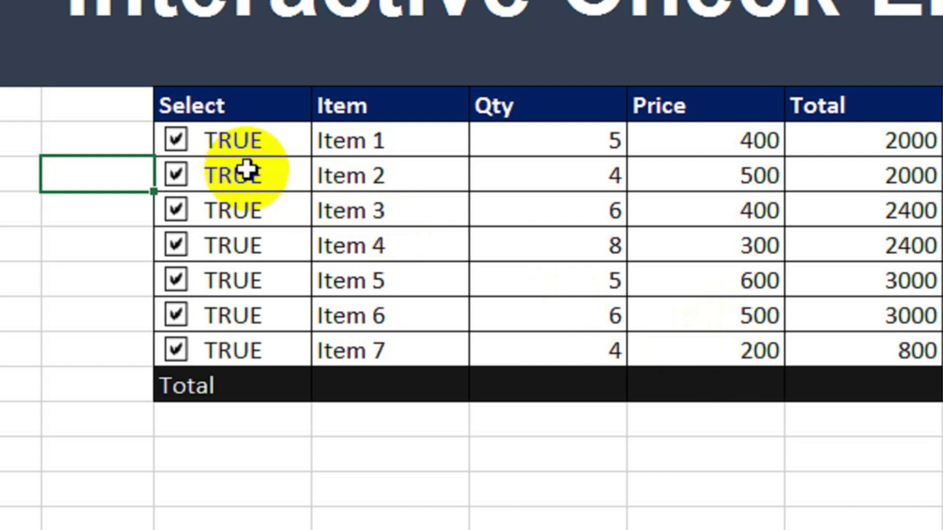
Test the link of the Item 1 check box by unticking it and ticking it again
left_click(184, 143)
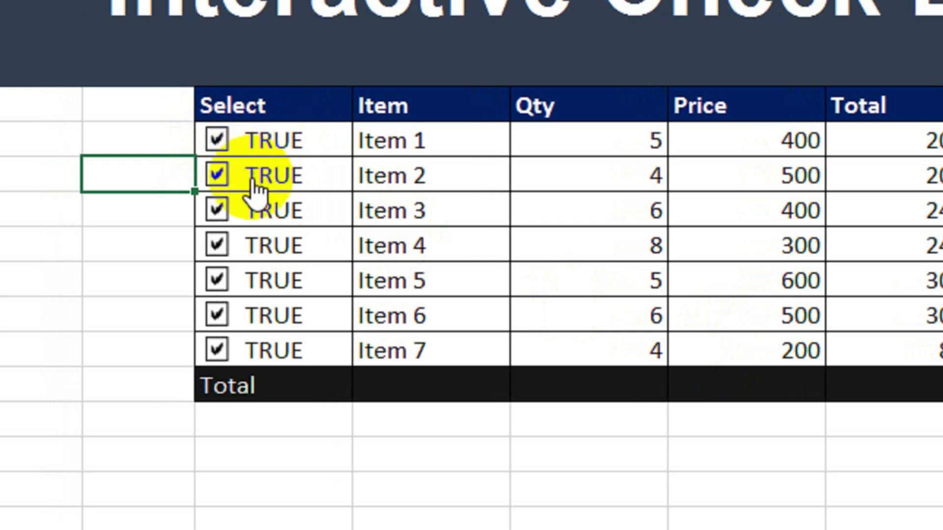
left_click(243, 140)
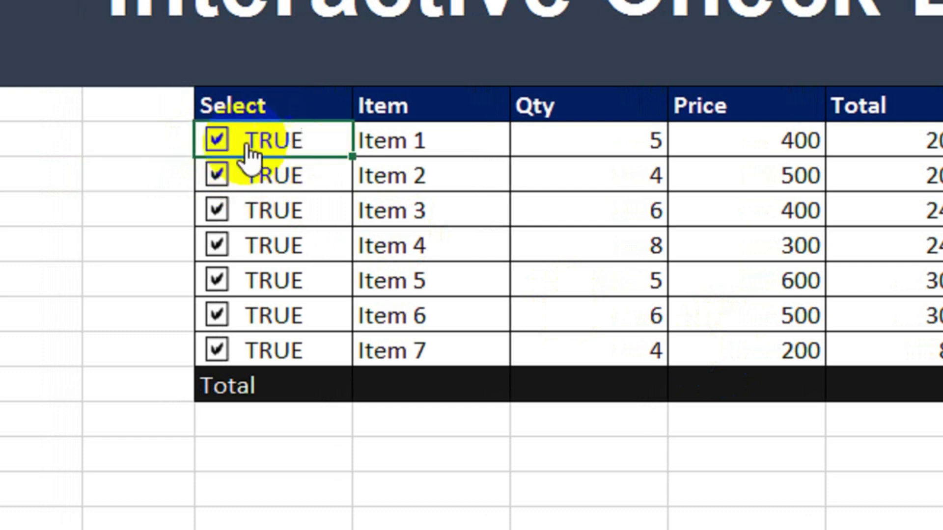
left_click(217, 143)
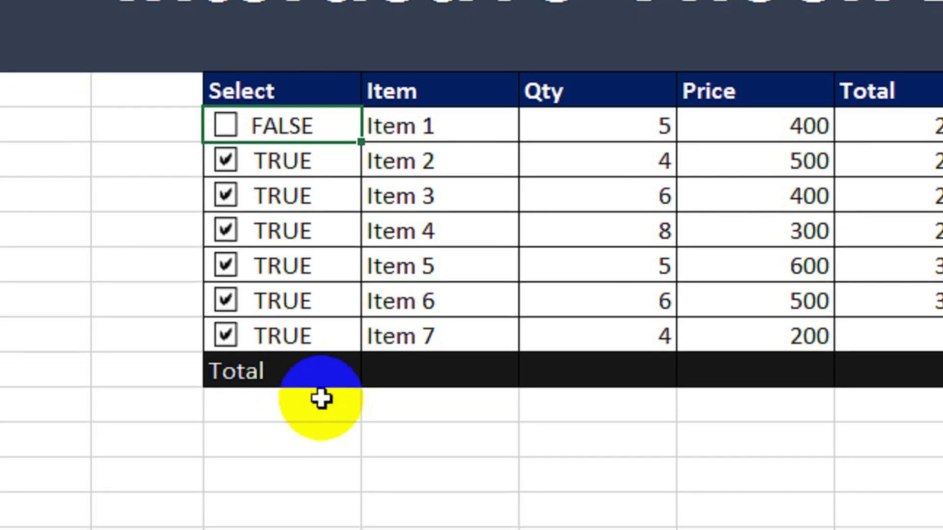
left_click(225, 137)
Count the ticked items in the Total row's Item cell with =COUNTIF(F8:F14,"True")
left_click(437, 382)
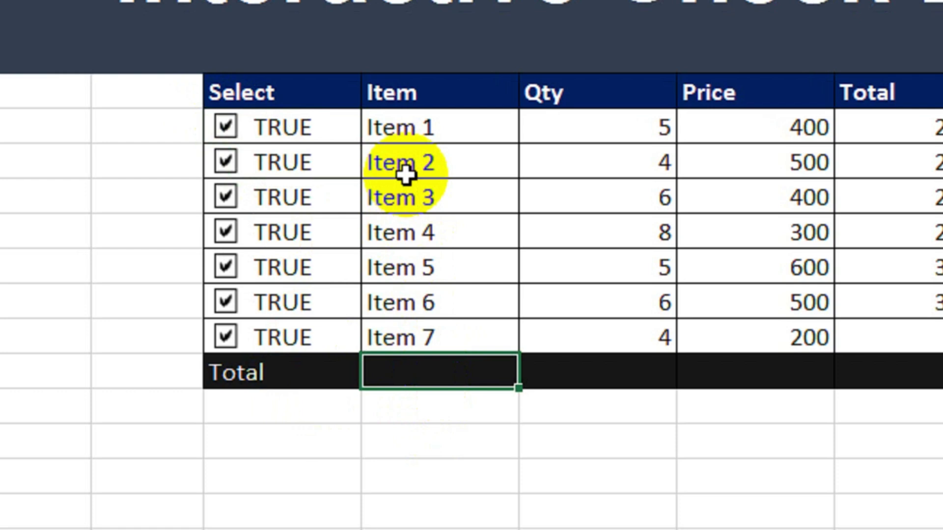
type("=counti")
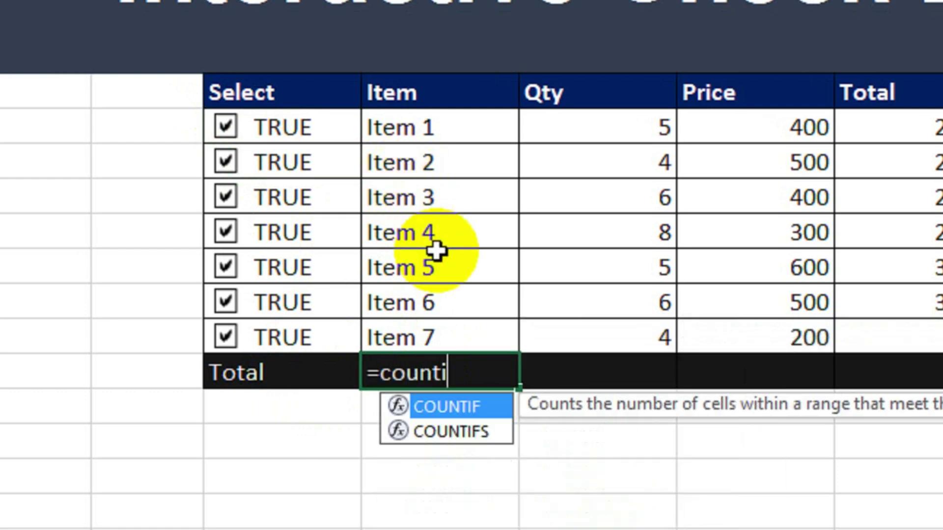
key("Tab")
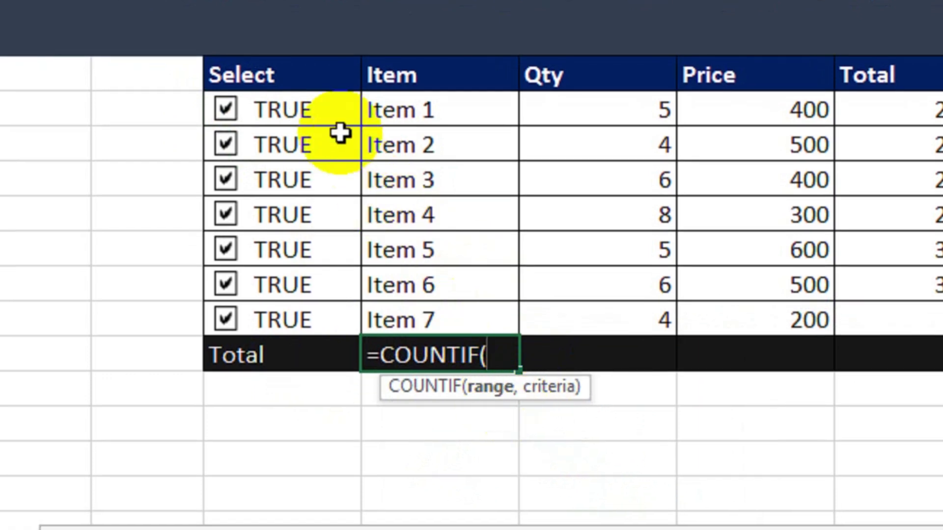
left_click_drag(339, 120, 337, 315)
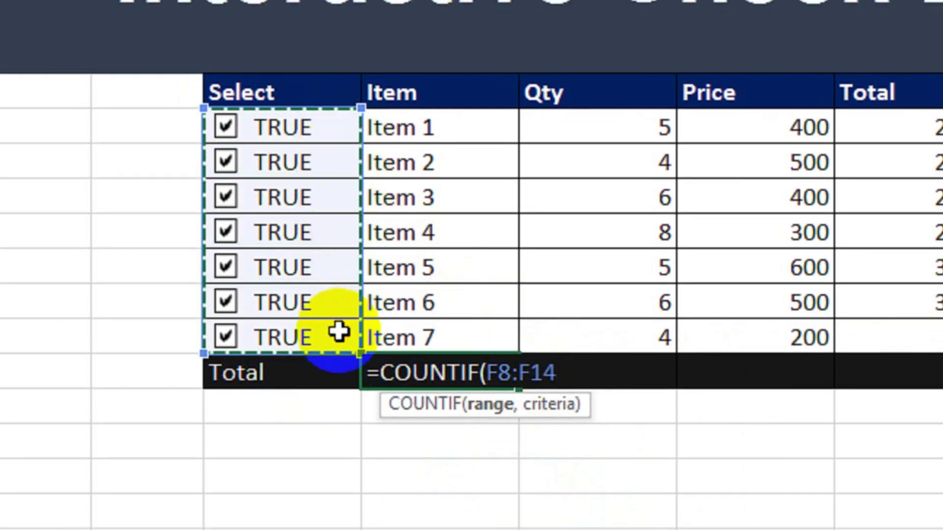
type(",\"True")
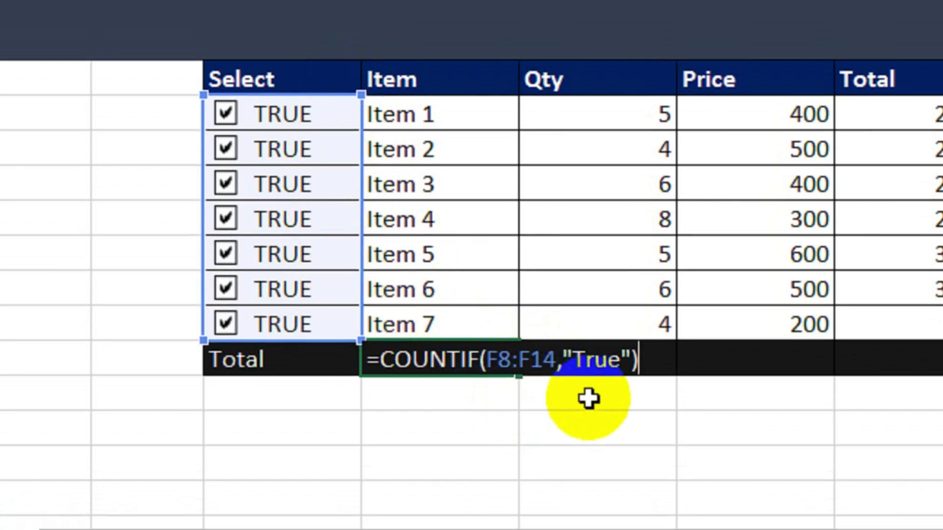
key("Return")
left_click(459, 358)
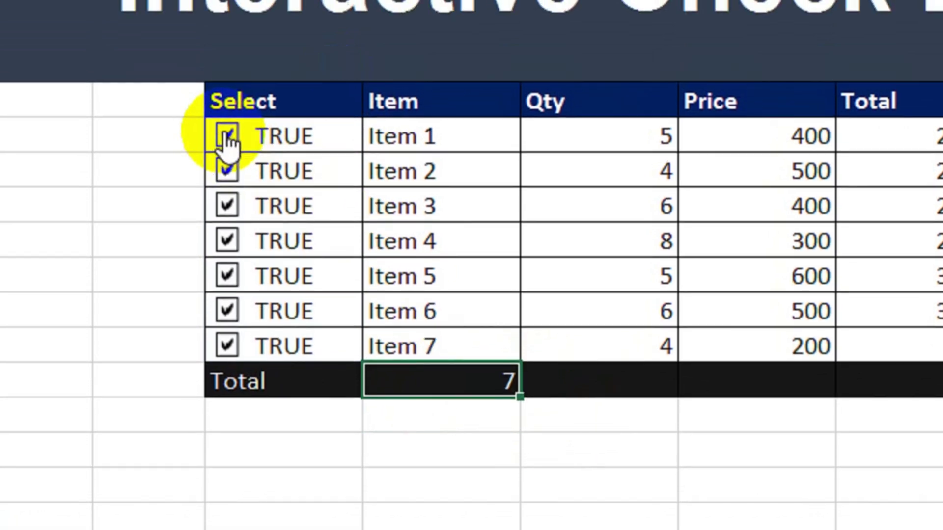
Untick the check boxes of all seven items to test the item count
left_click(225, 113)
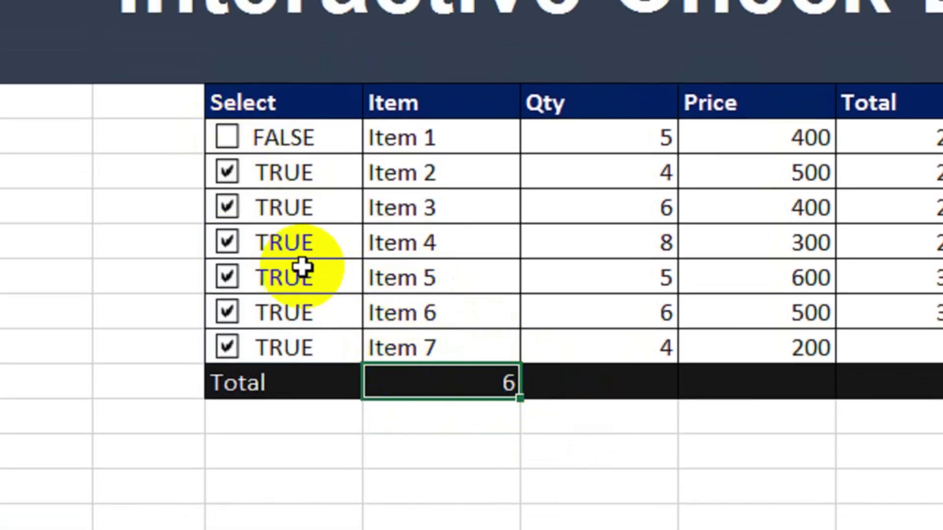
left_click(228, 349)
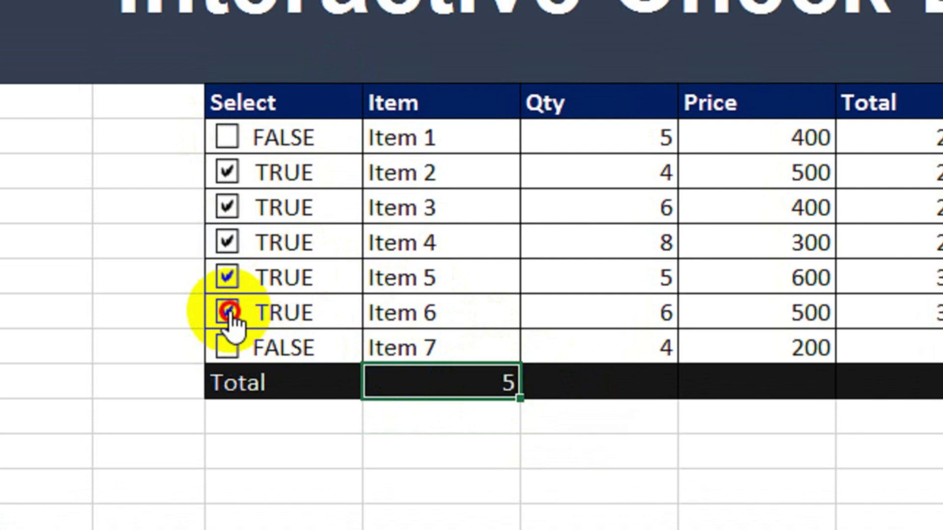
left_click(227, 313)
left_click(227, 277)
left_click(228, 242)
left_click(228, 207)
left_click(228, 172)
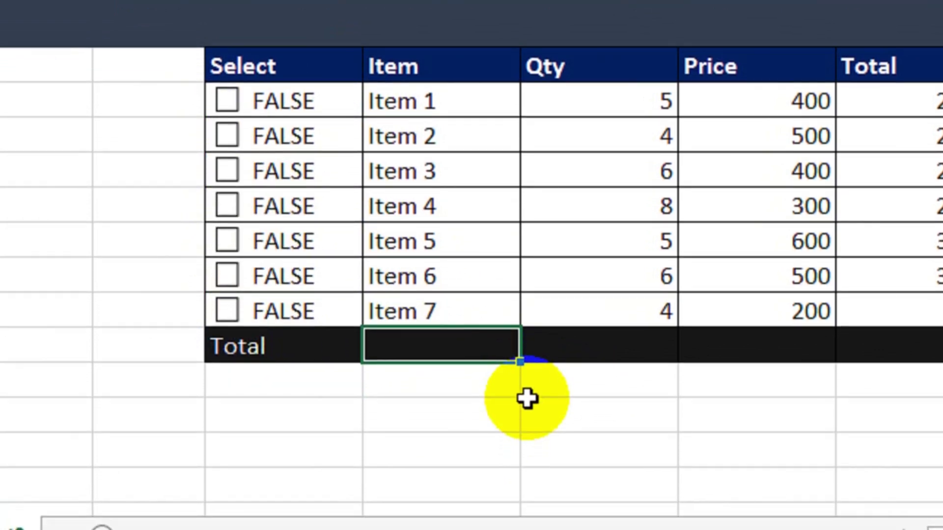
Test the item count by ticking and unticking several check boxes, keeping only Items 2 and 6 ticked
left_click(228, 137)
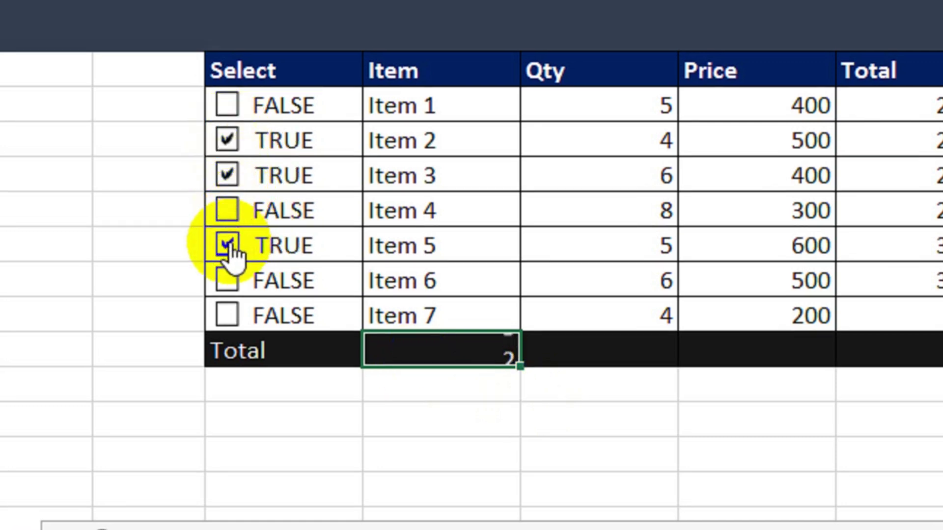
left_click(227, 279)
left_click(231, 210)
left_click(230, 179)
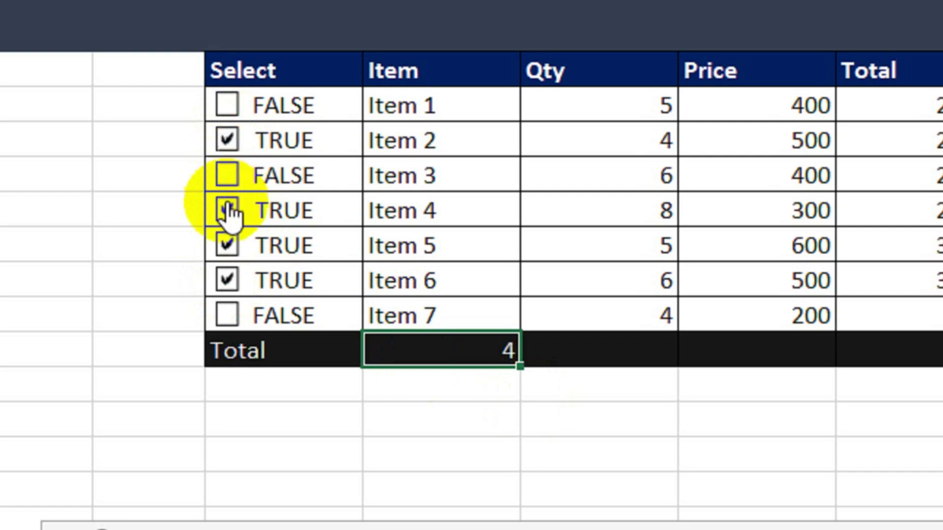
left_click(229, 210)
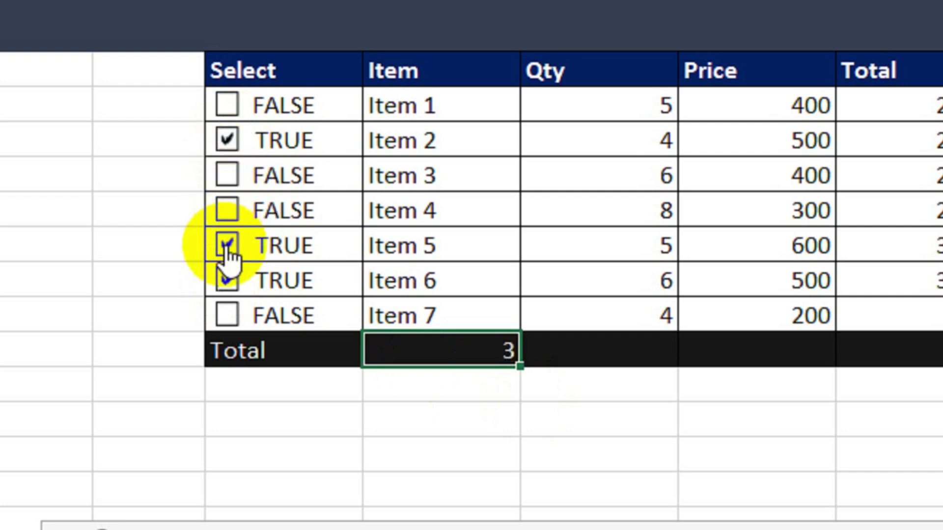
Sum the ticked items' quantities in the Total row's Qty cell with =SUMIF(F8:F14,"true",H8:H14)
left_click(614, 355)
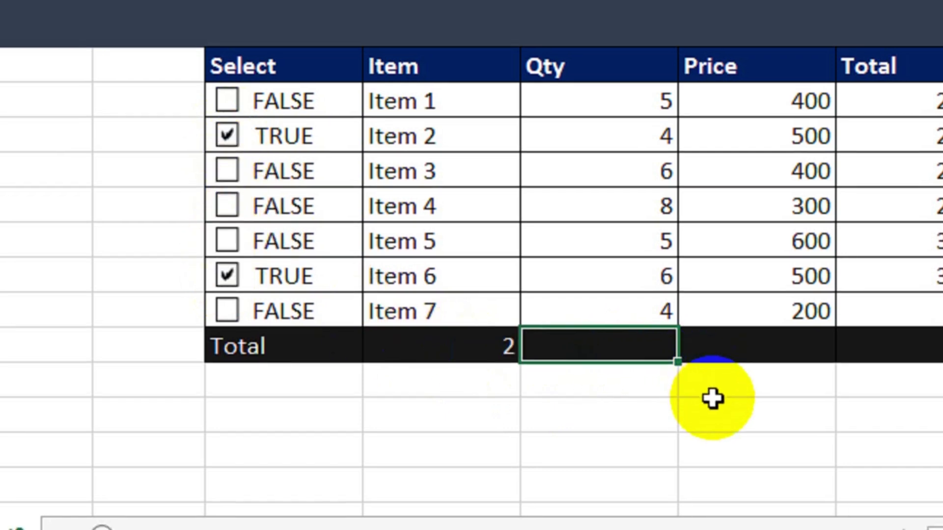
type("=sumif")
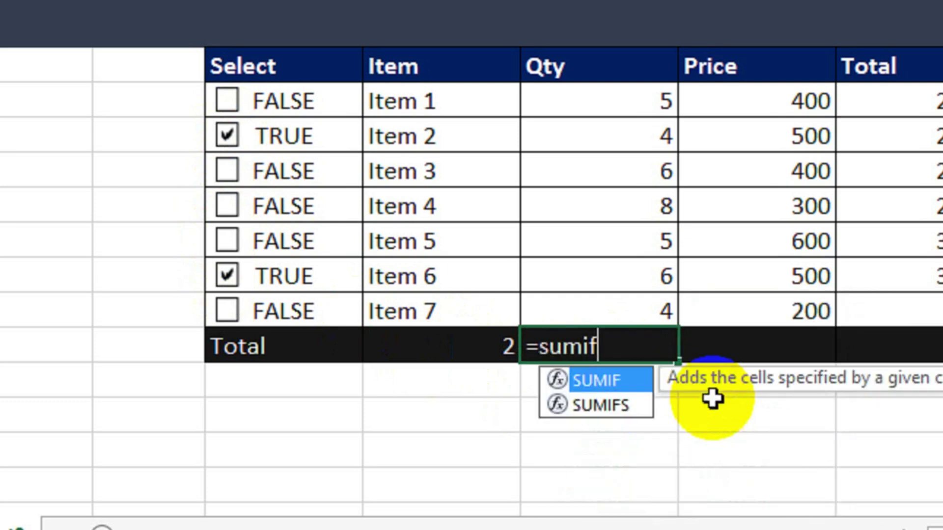
key("Tab")
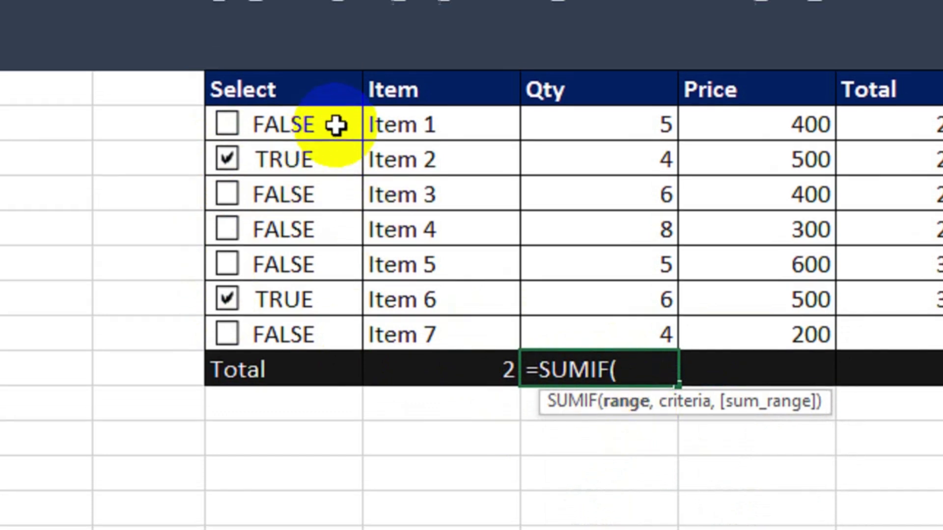
left_click_drag(335, 102, 337, 121)
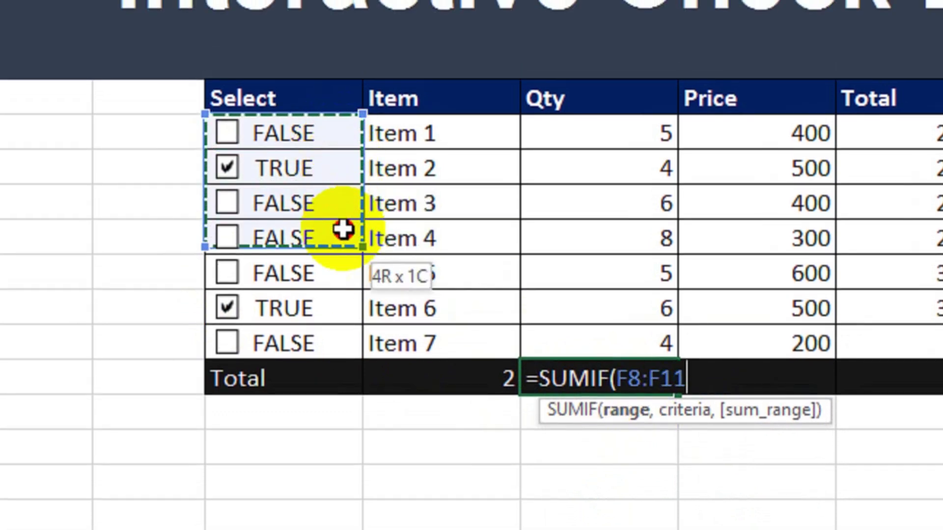
left_click_drag(342, 230, 343, 333)
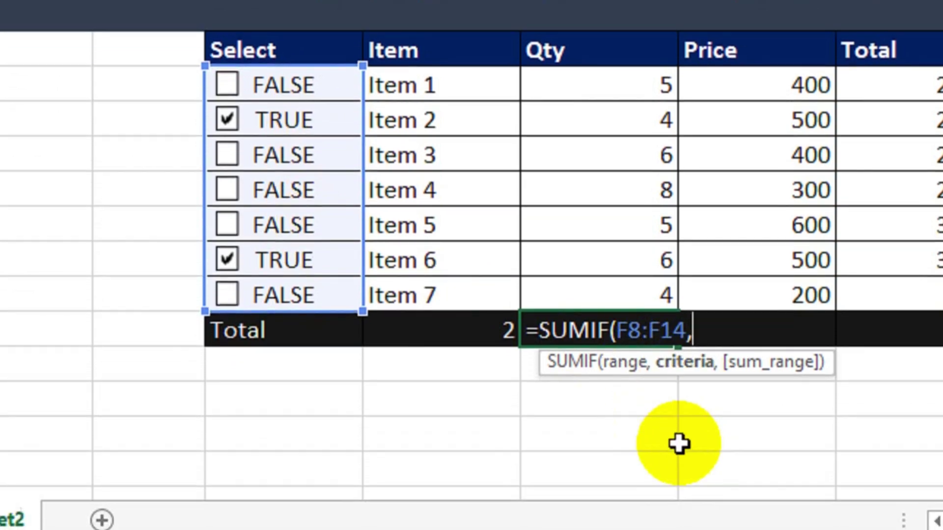
type("\"true\",")
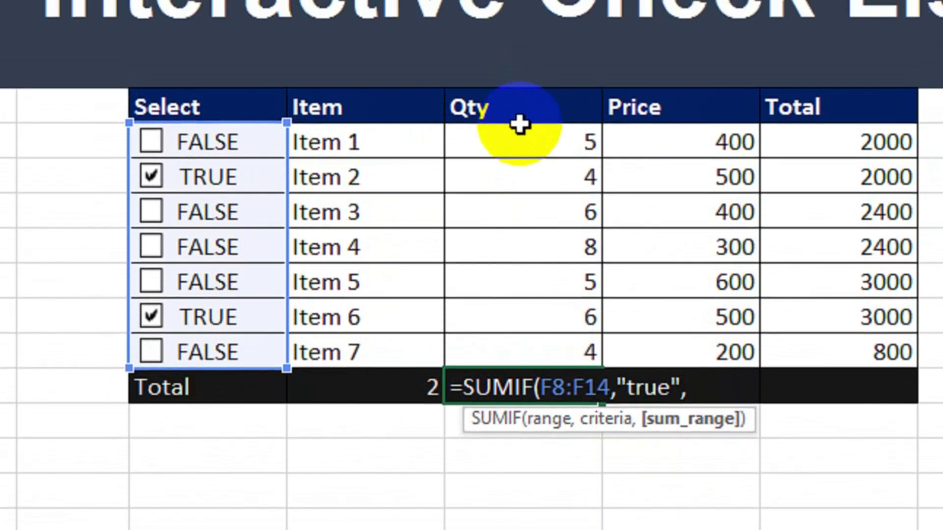
left_click_drag(533, 147, 544, 353)
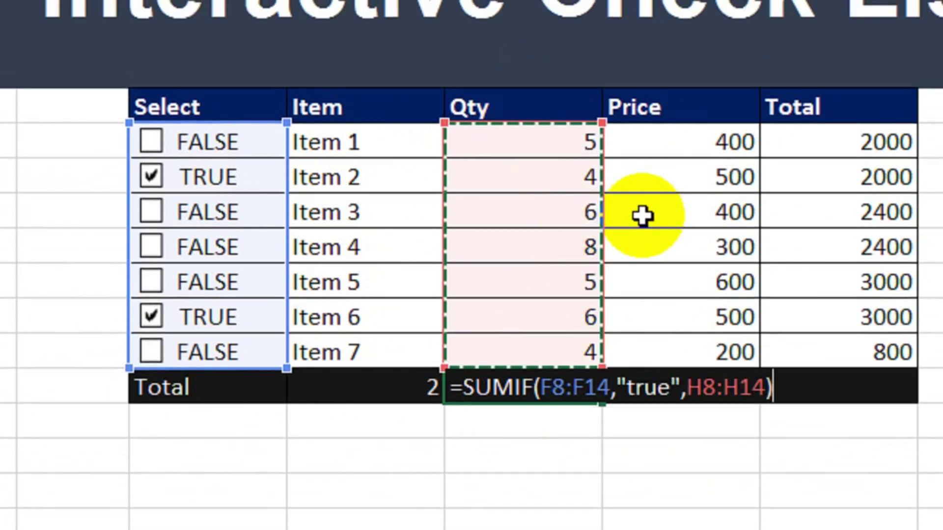
key("Return")
Check the Qty total against the Item 2 and Item 6 quantities, and test it by ticking and unticking Item 3
left_click(513, 176)
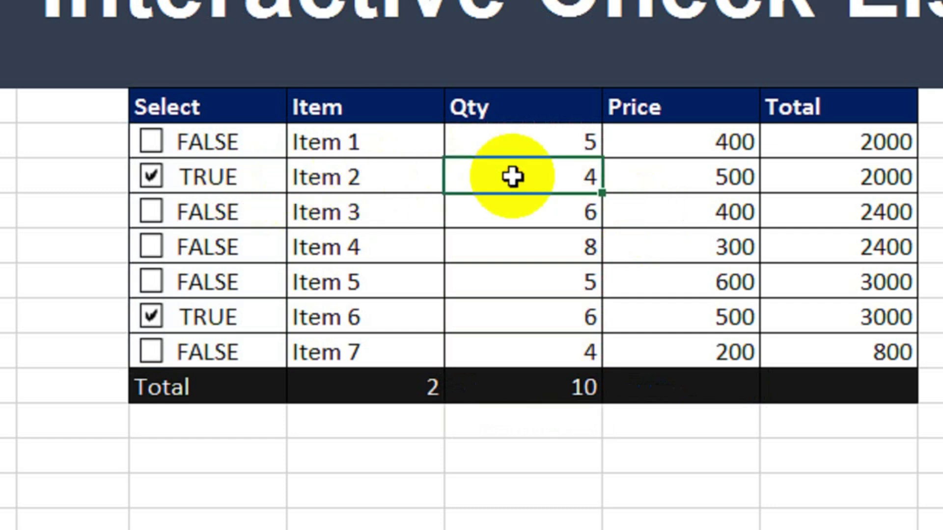
left_click(509, 319)
left_click(564, 391)
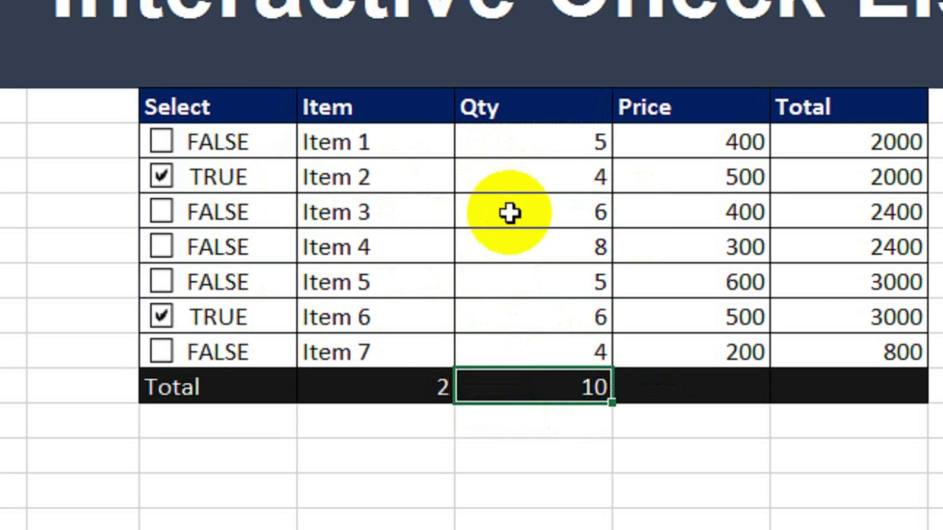
left_click(161, 211)
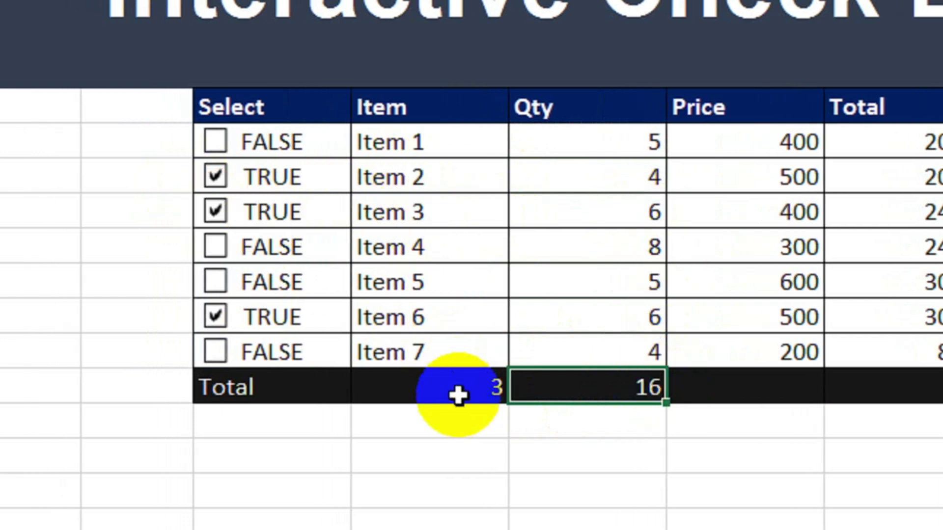
left_click(215, 212)
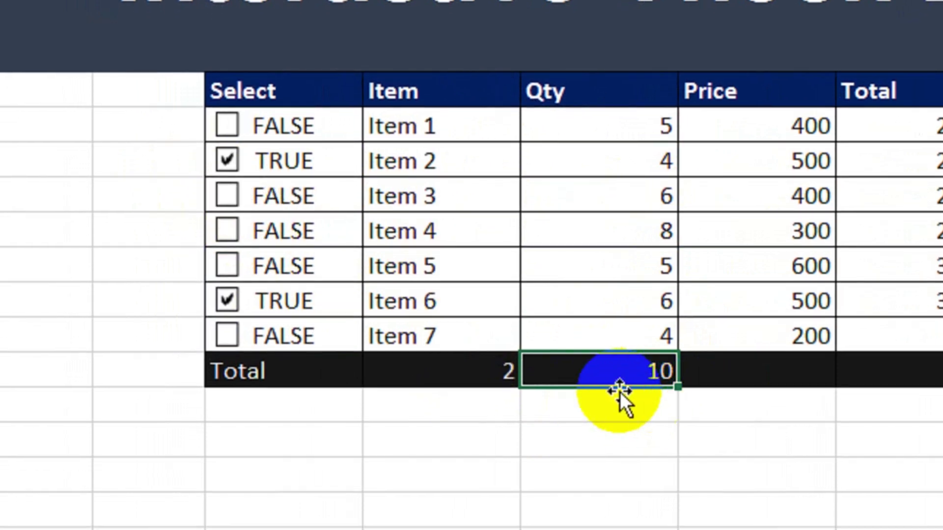
Sum the ticked items' prices in the Total row's Price cell with =SUMIF(F8:F14,"True",I8:I14)
left_click(808, 370)
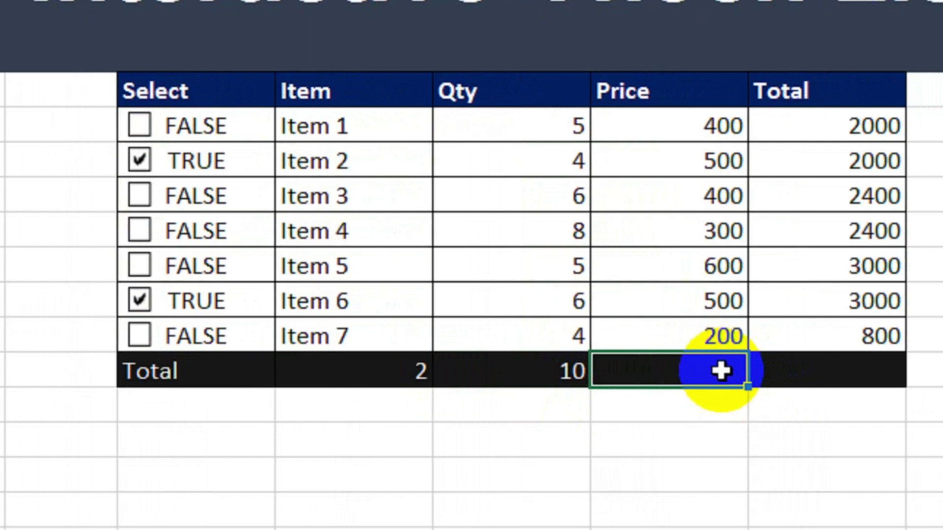
type("=sumif")
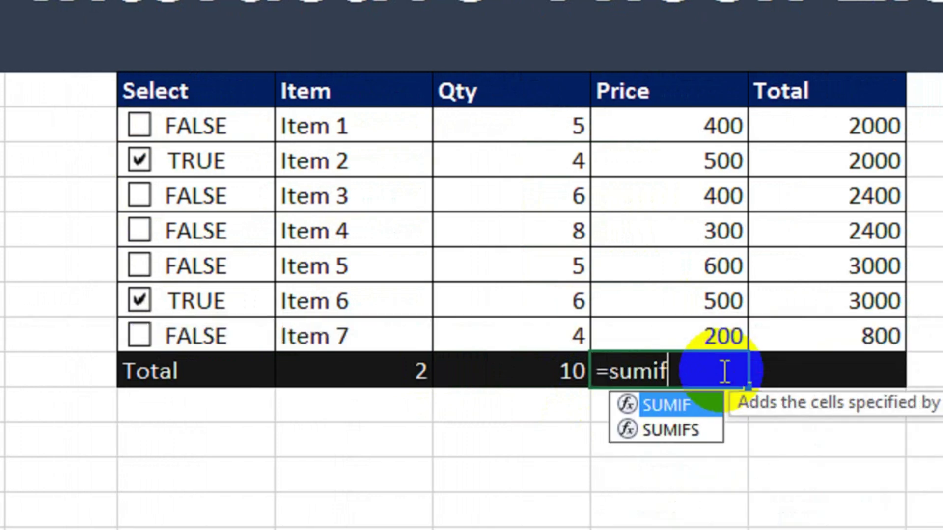
key("Tab")
left_click_drag(246, 129, 251, 335)
type(",\"True\",")
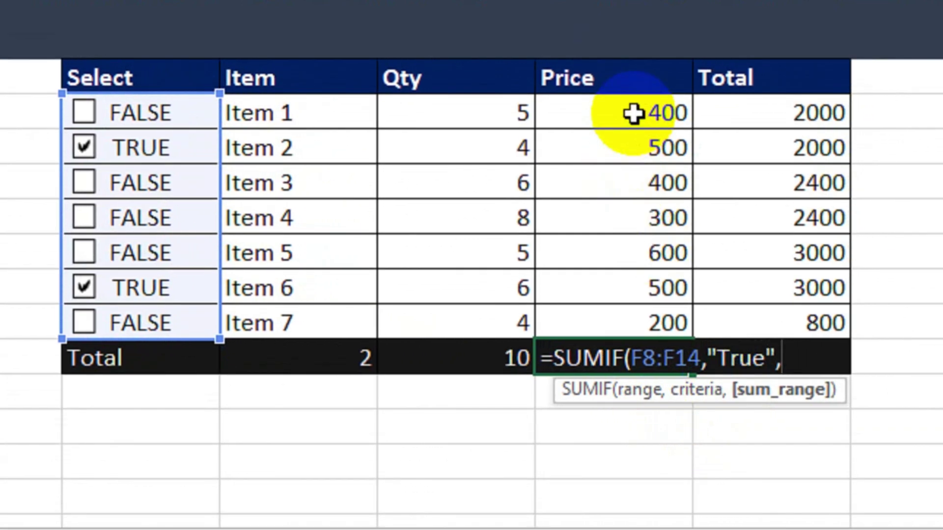
left_click_drag(634, 113, 637, 328)
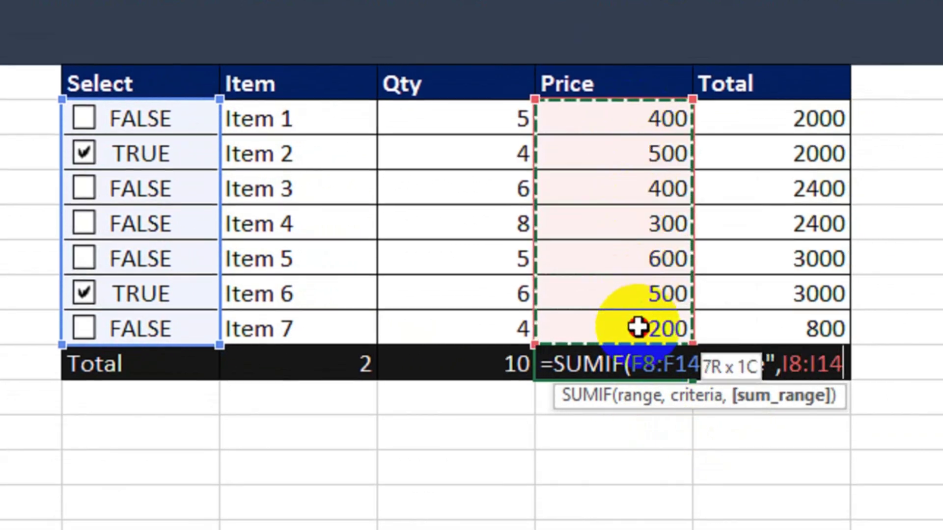
key("Return")
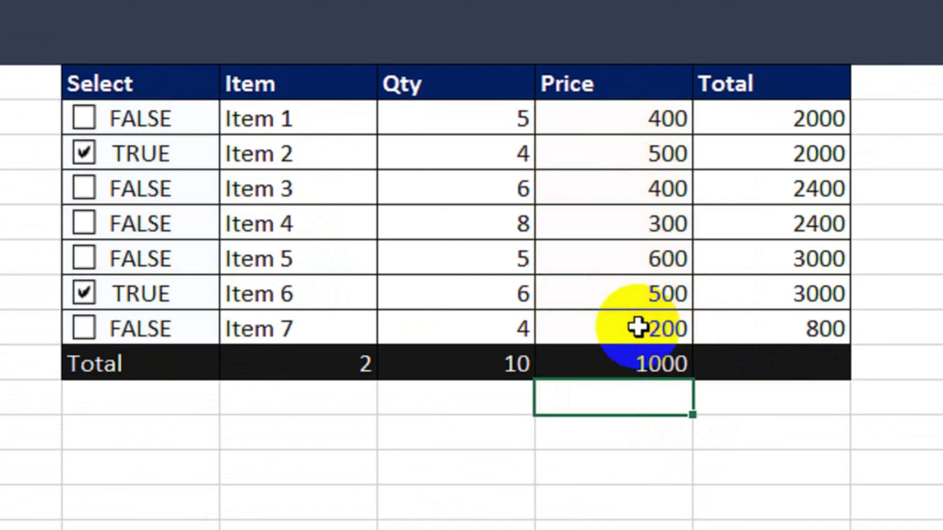
Sum the ticked items' amounts in the Total row's Total cell with =SUMIF(F8:F14,"True",J8:J14)
left_click(779, 364)
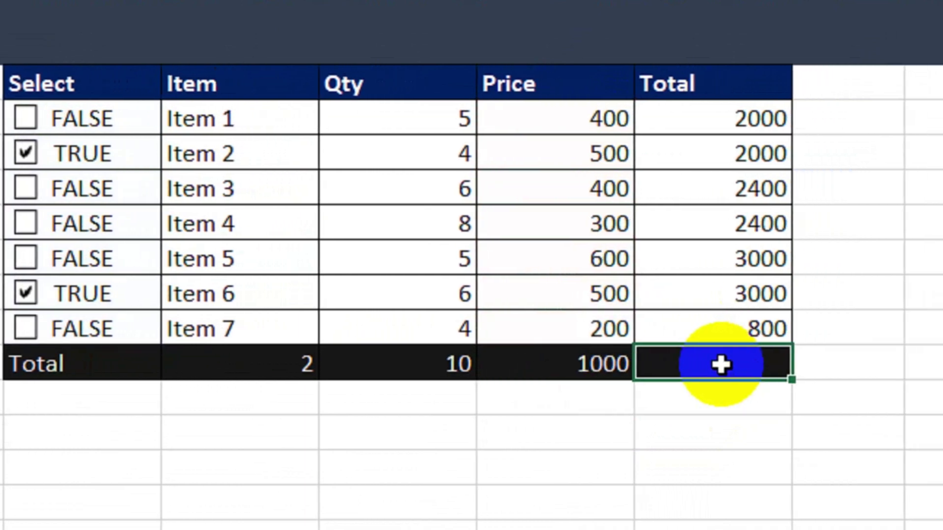
type("=sumif")
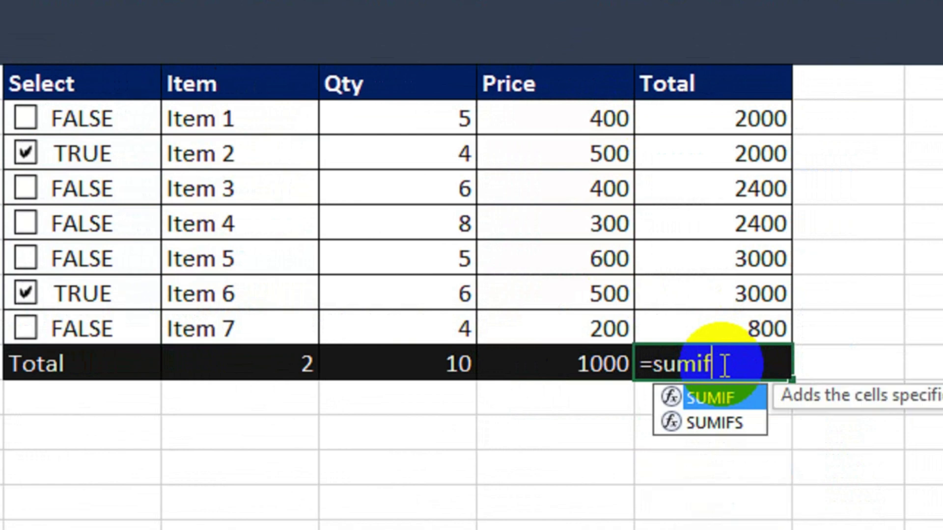
key("Tab")
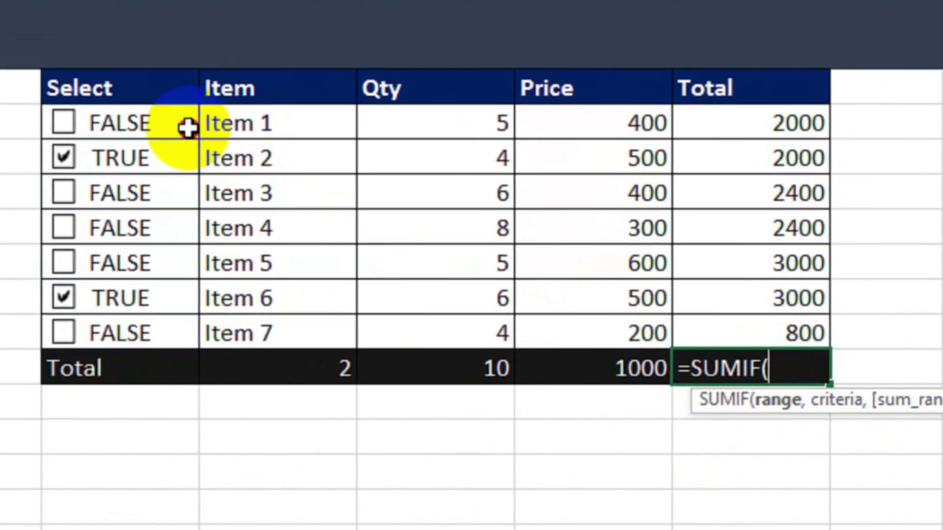
left_click_drag(188, 128, 188, 326)
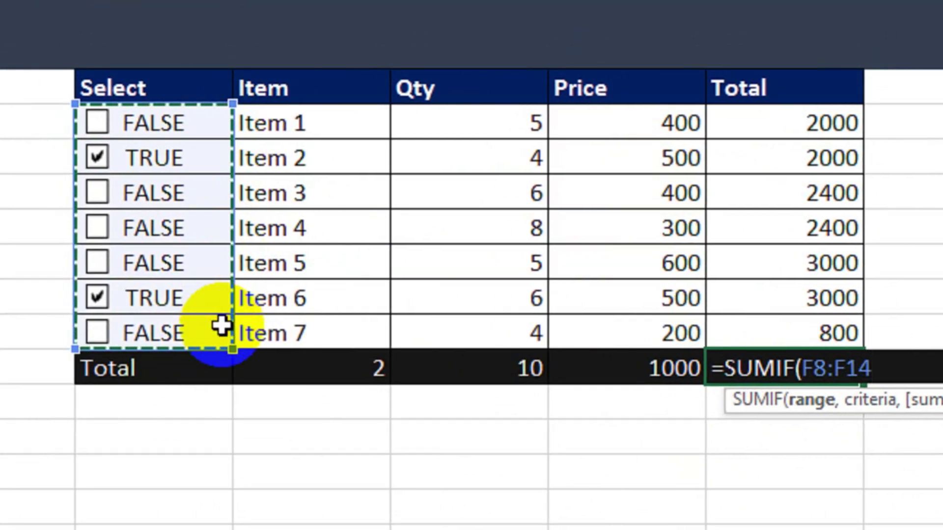
type(",\"True\",")
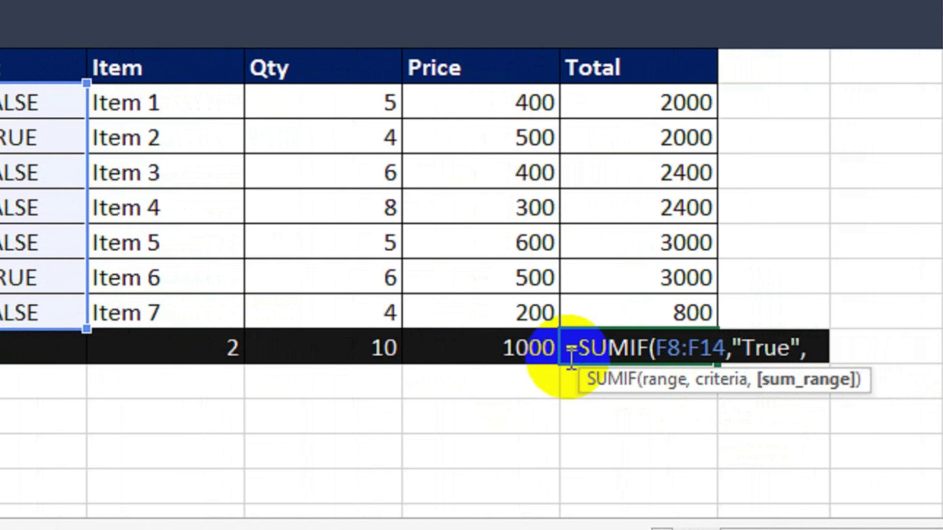
left_click_drag(653, 114, 644, 316)
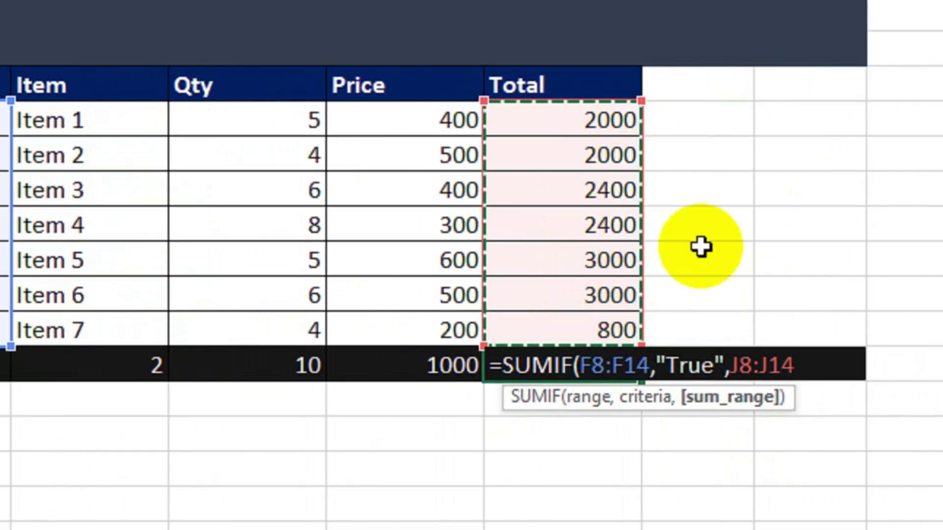
key("Return")
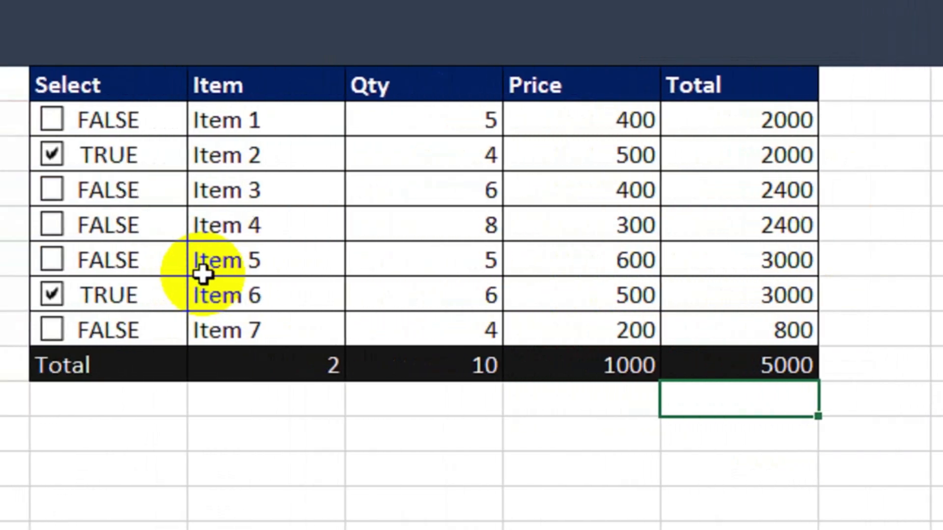
Test the Total row's sums by ticking and unticking Item 3
left_click(84, 222)
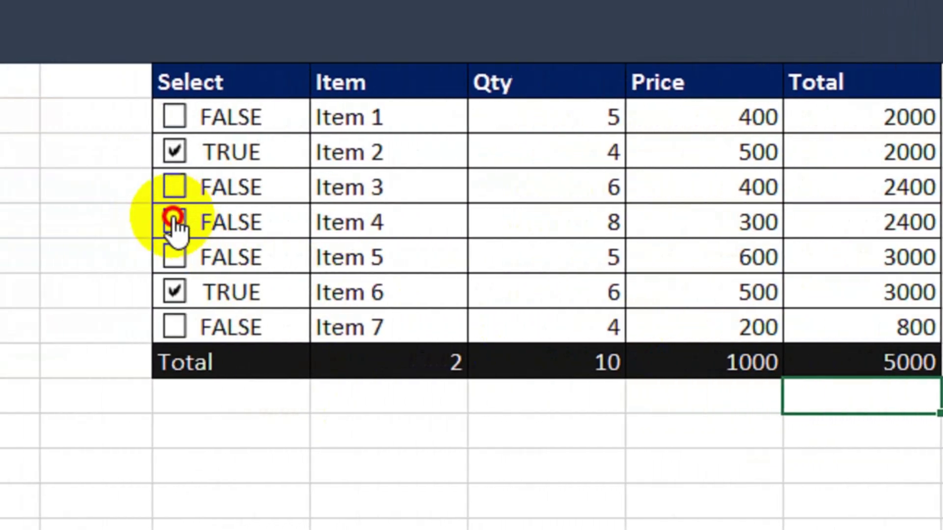
left_click(84, 187)
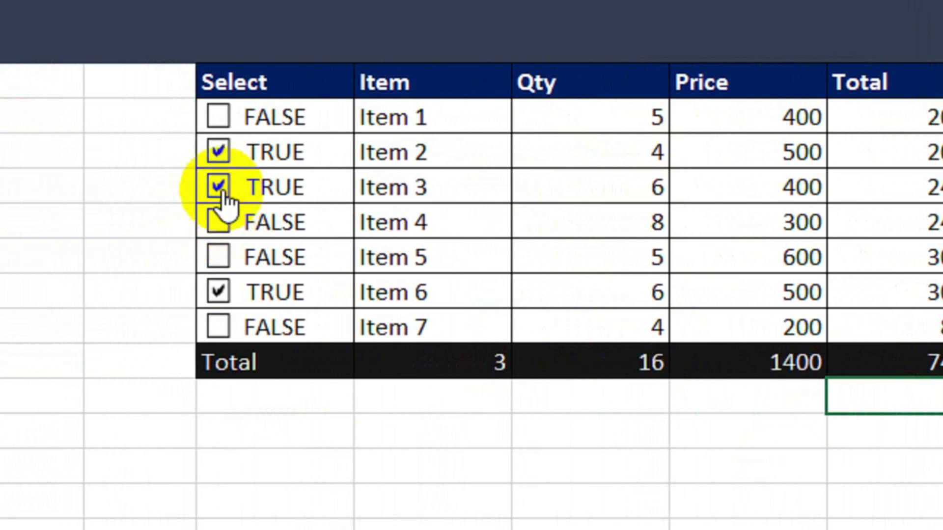
left_click(220, 189)
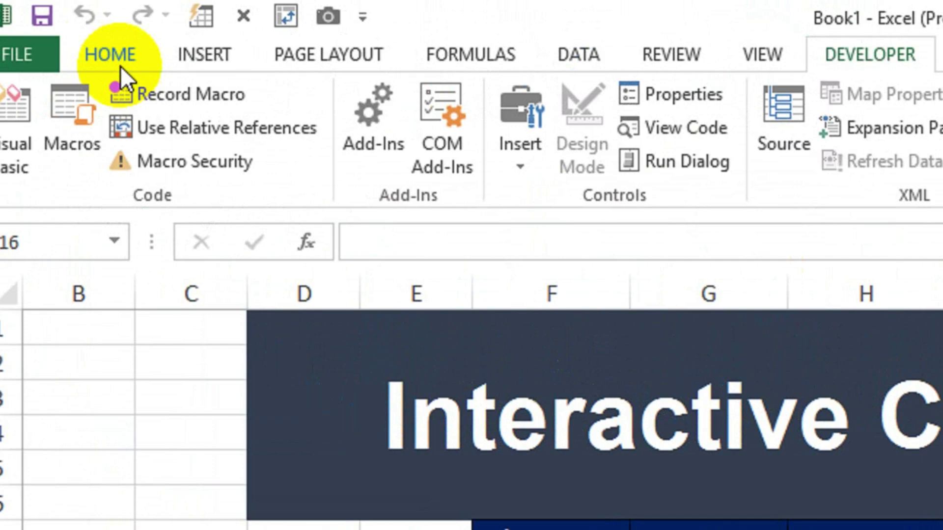
Start a new conditional formatting rule for the seven item rows F8:J14 that uses a formula to determine which cells to format
left_click(32, 14)
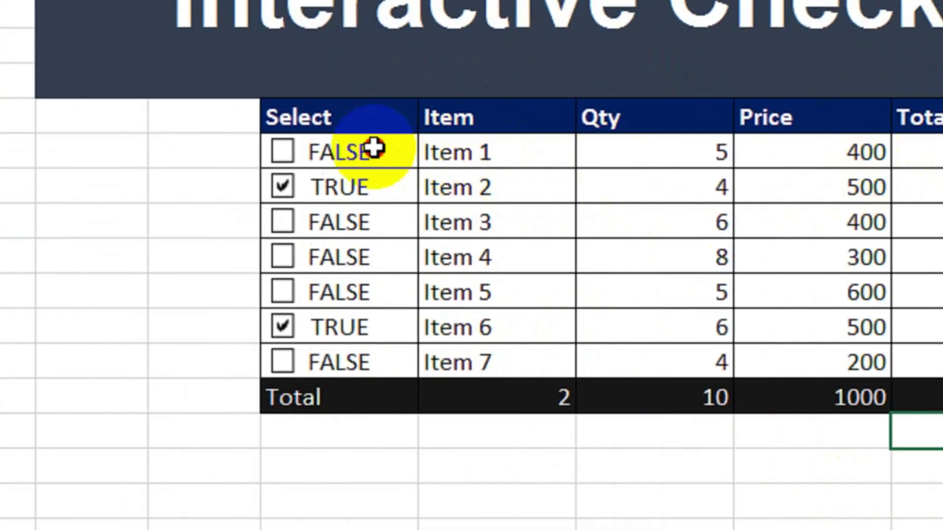
left_click_drag(374, 149, 942, 350)
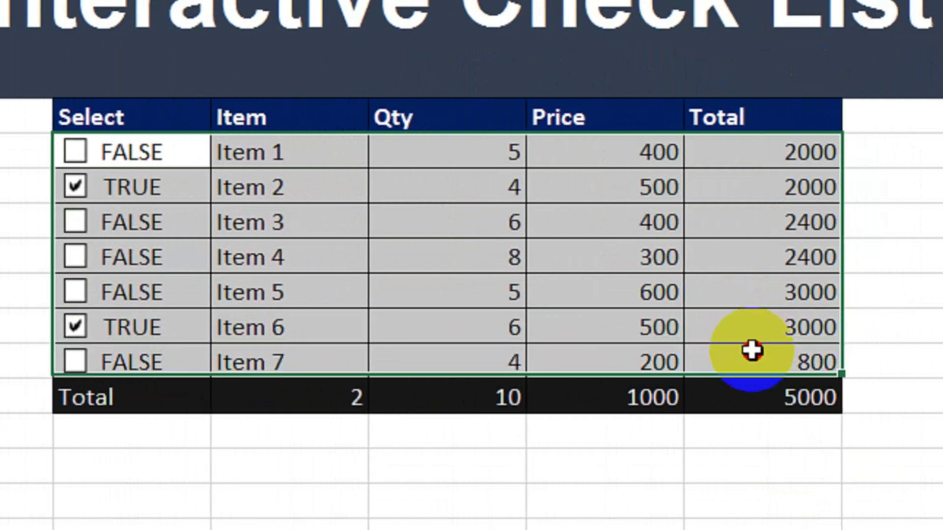
left_click_drag(752, 350, 753, 356)
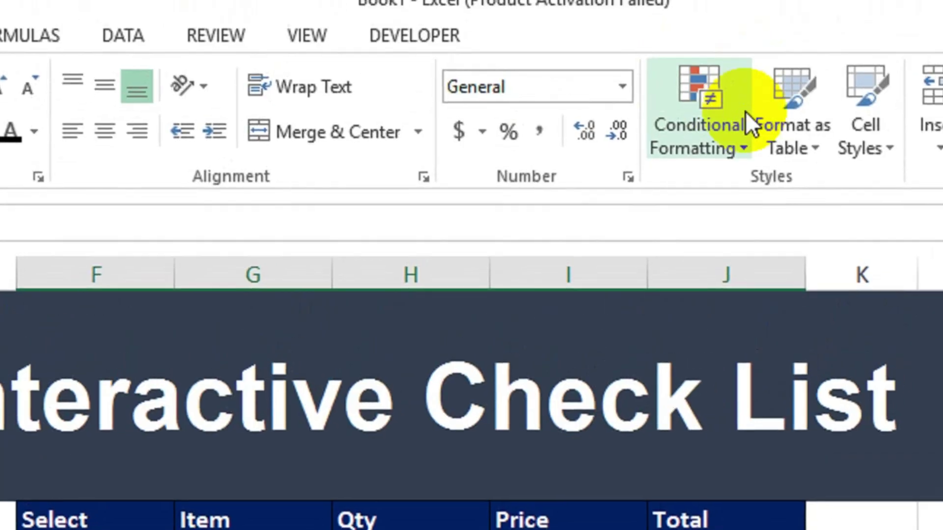
left_click(722, 137)
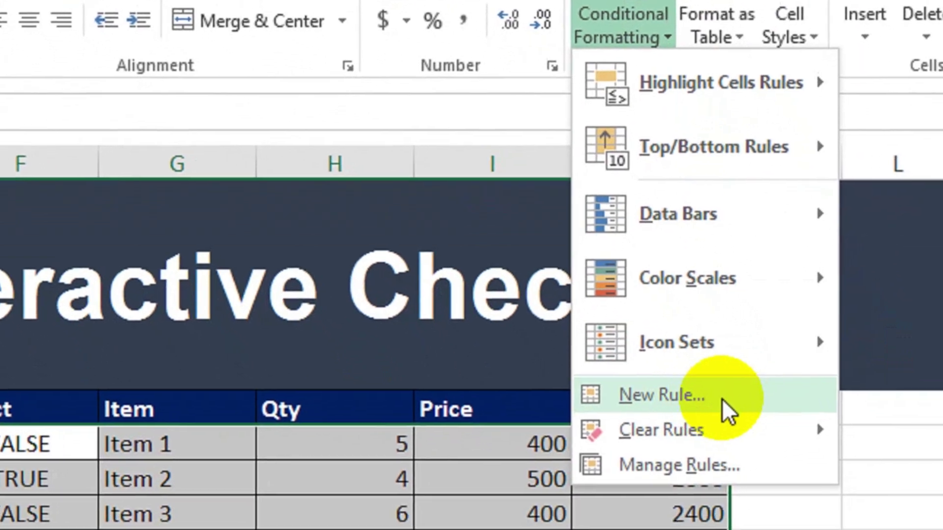
left_click(728, 451)
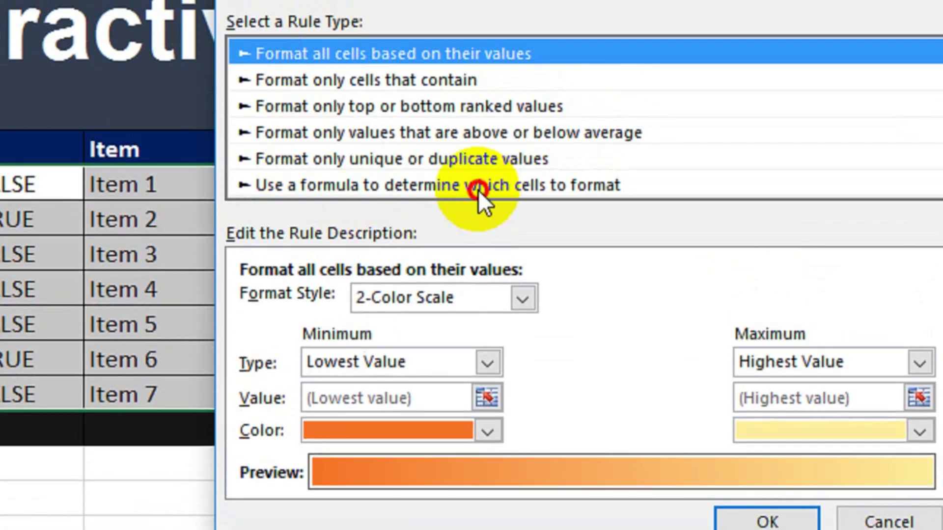
left_click(478, 189)
left_click(457, 303)
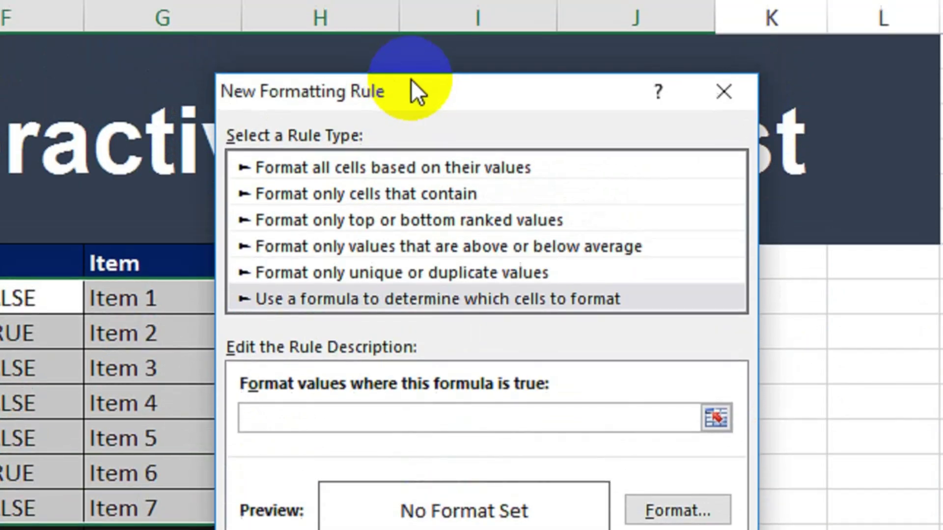
Set the rule's formula to =$F8, with only the column locked
left_click_drag(414, 90, 606, 91)
type("=")
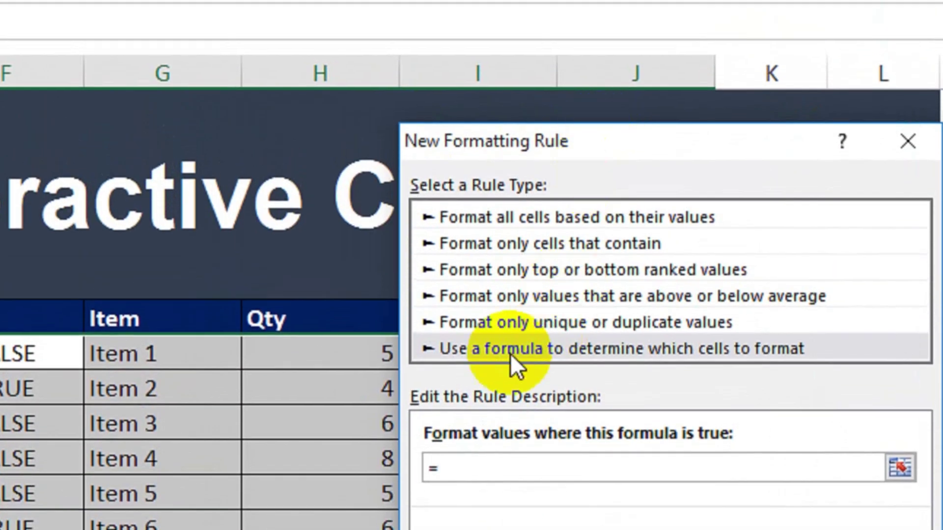
left_click(55, 356)
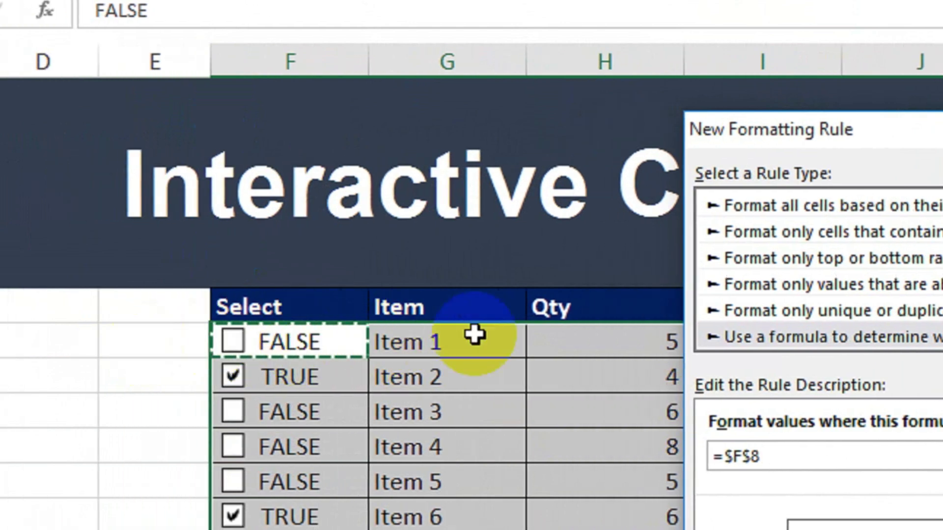
left_click(718, 454)
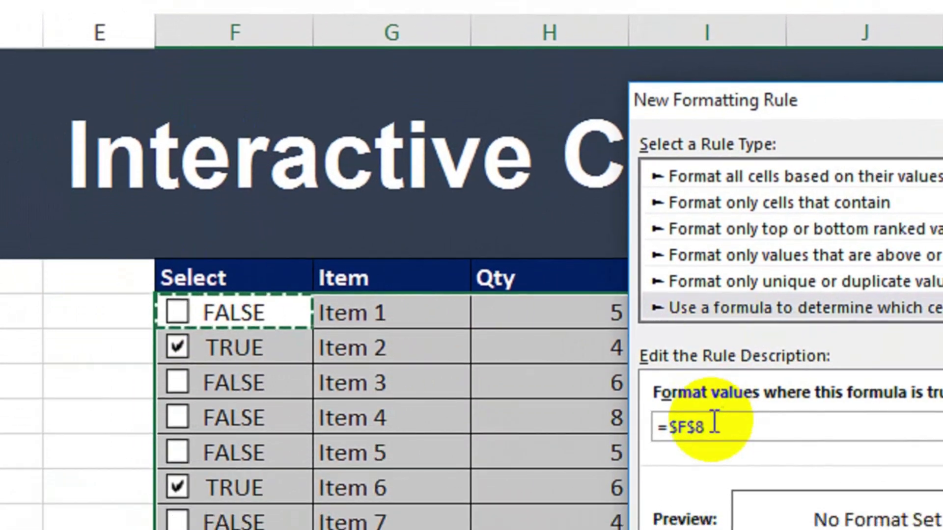
key("BackSpace")
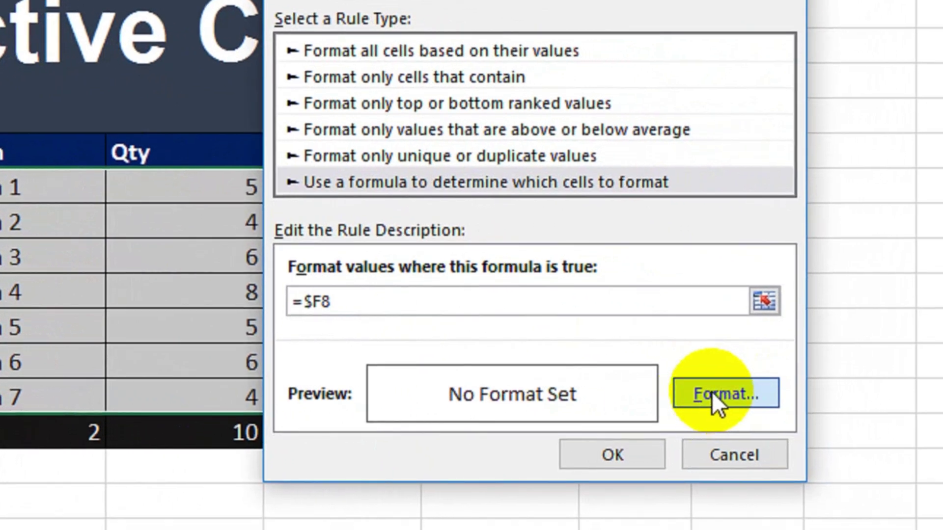
Give the rule an orange background fill and apply it to the item rows
left_click(712, 391)
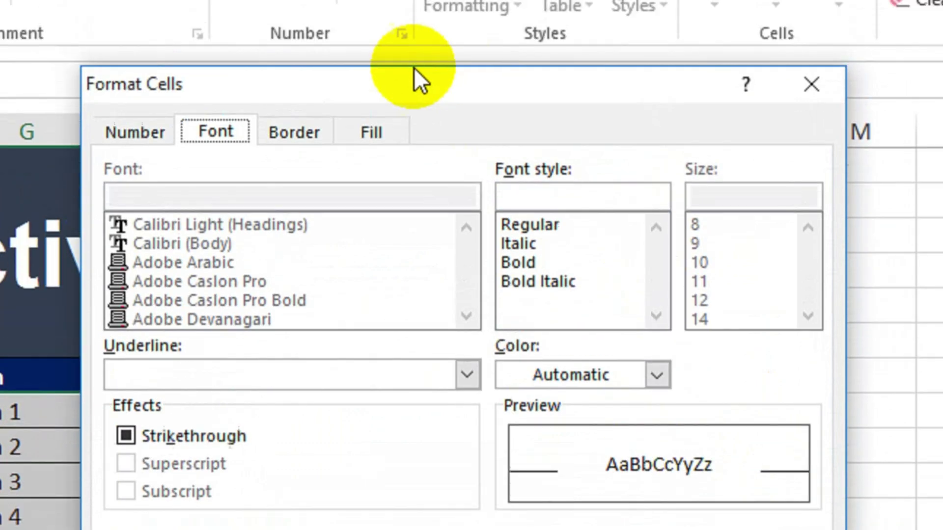
left_click(390, 135)
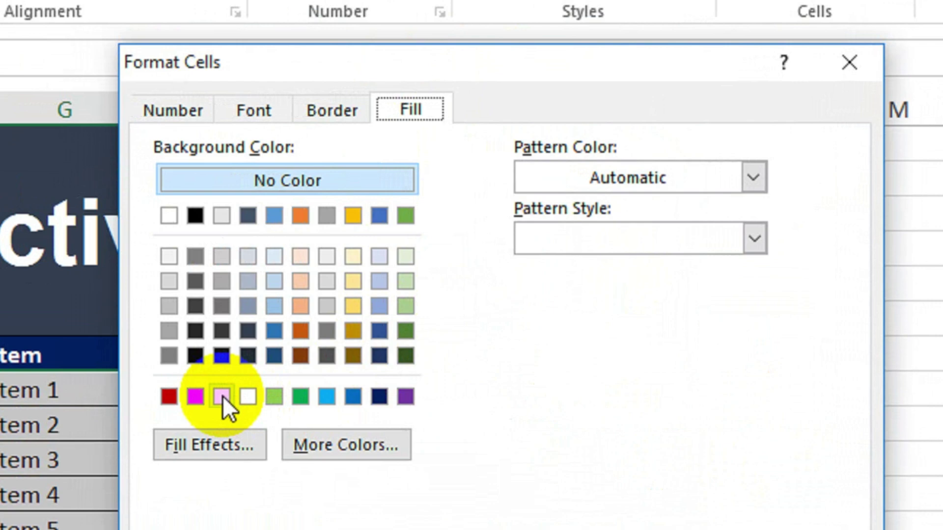
left_click(184, 396)
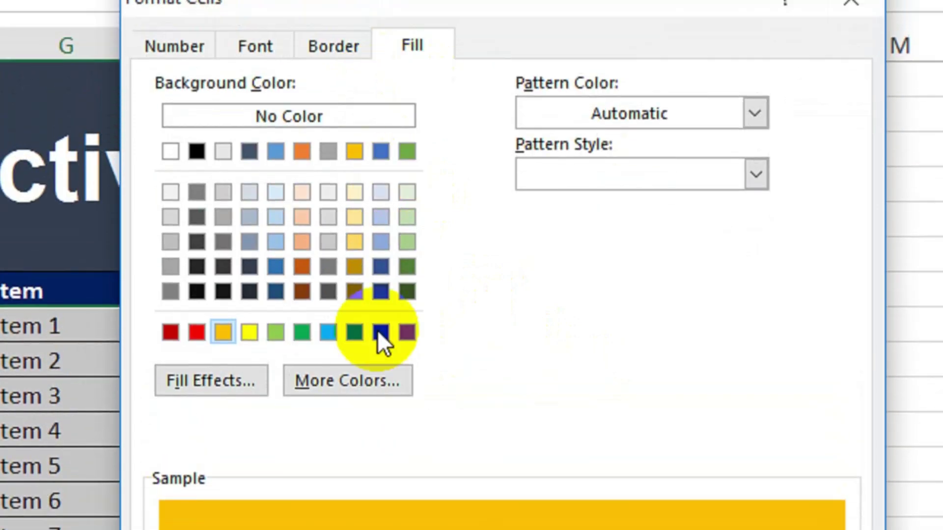
left_click(670, 458)
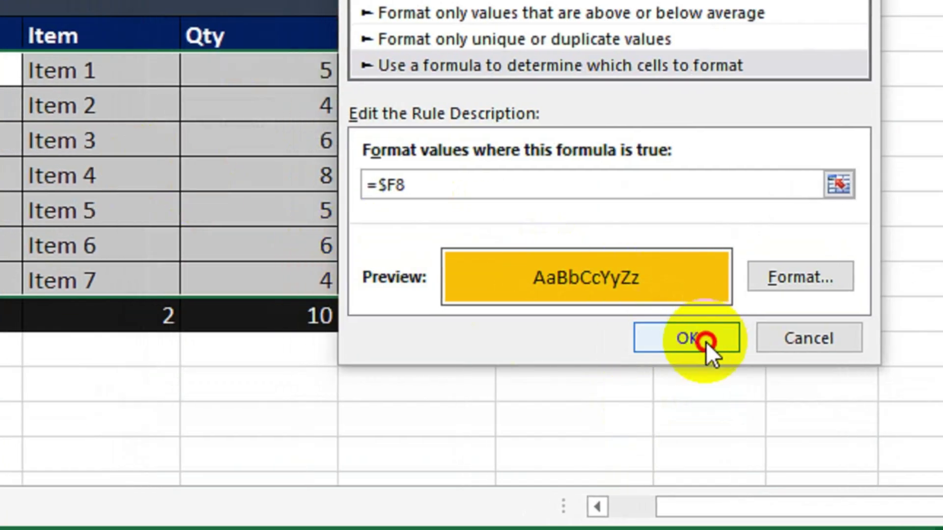
left_click(705, 341)
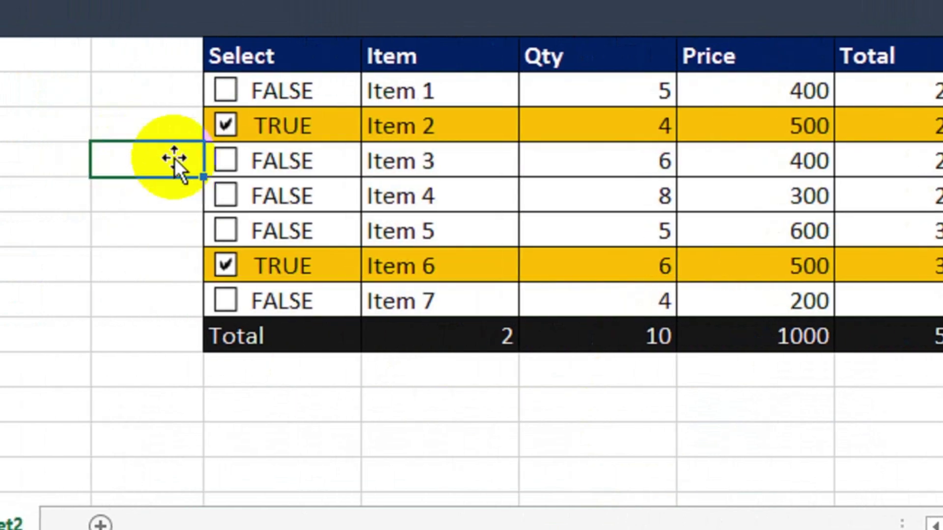
Test the row highlighting by ticking and unticking Item 4, and untick Items 6 and 2
left_click(227, 197)
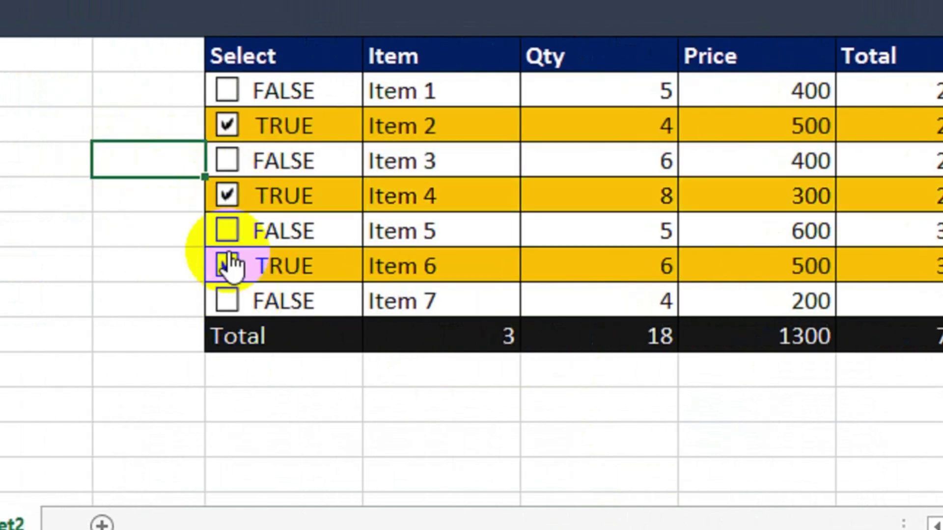
left_click(226, 196)
left_click(239, 263)
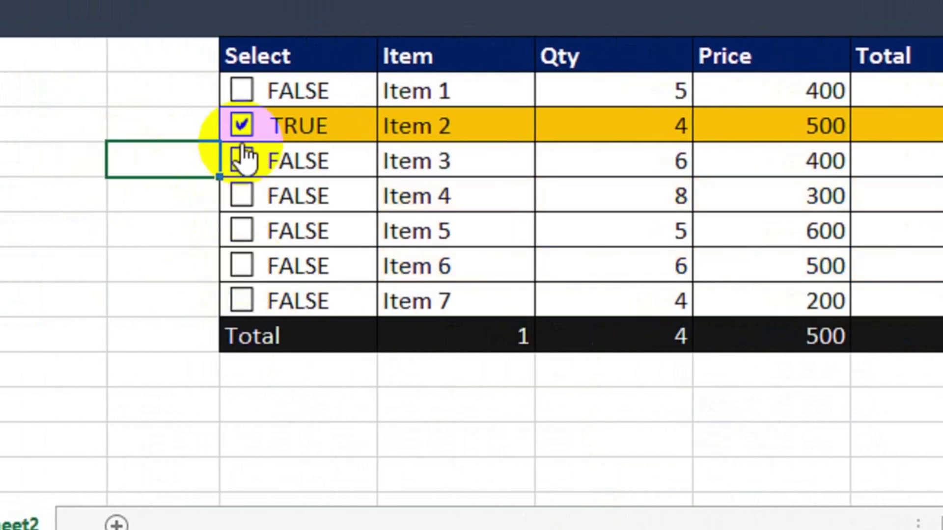
left_click(240, 139)
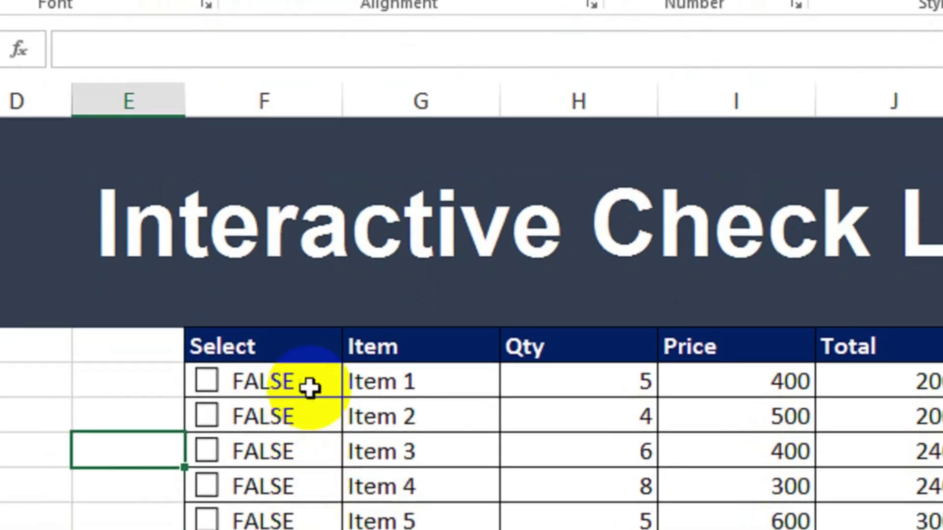
Hide the TRUE/FALSE values in Select cells F8:F14 by setting their font colour to white
left_click_drag(267, 186, 271, 327)
left_click_drag(313, 471, 313, 528)
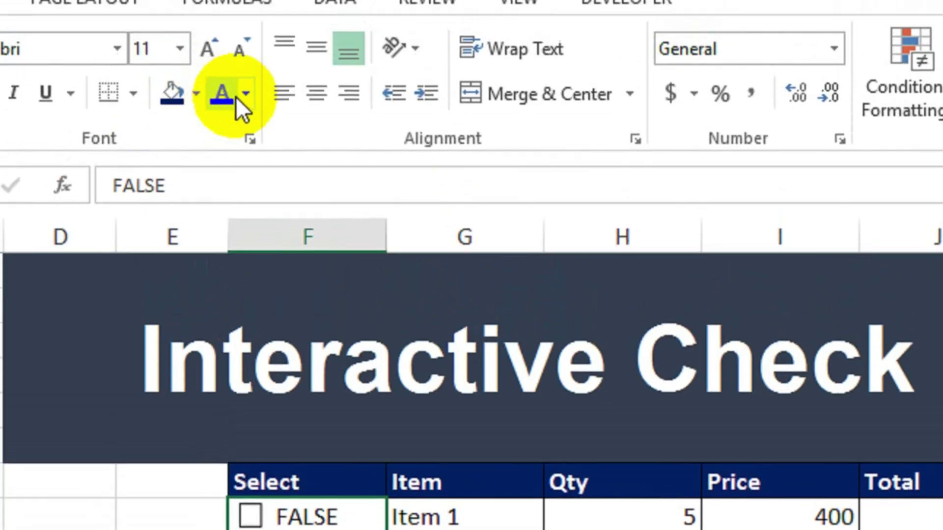
left_click(243, 95)
left_click(220, 216)
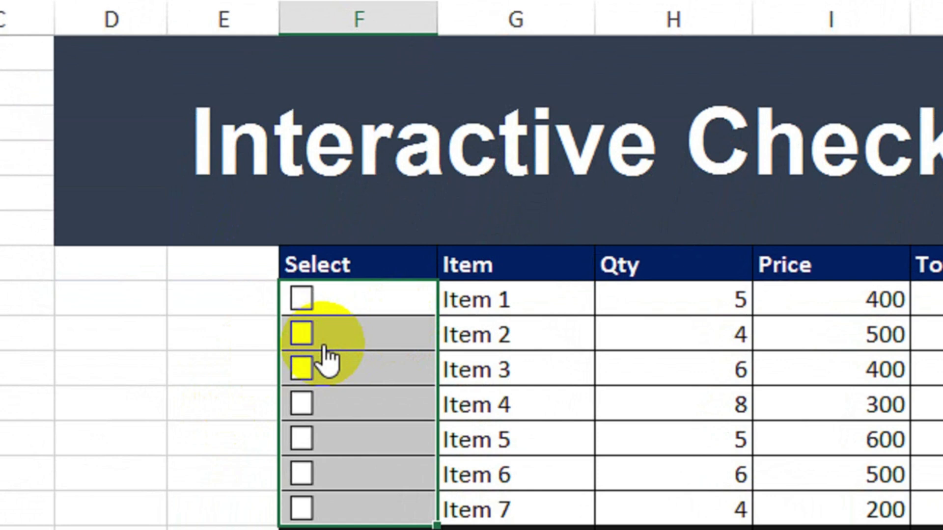
Test the white font on a highlighted row by ticking Item 2, and untick it
left_click(162, 373)
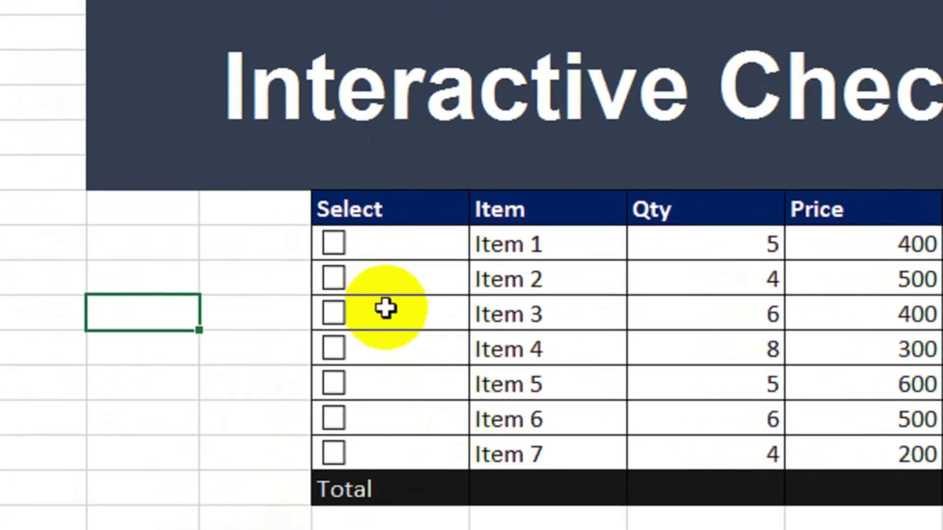
left_click(333, 278)
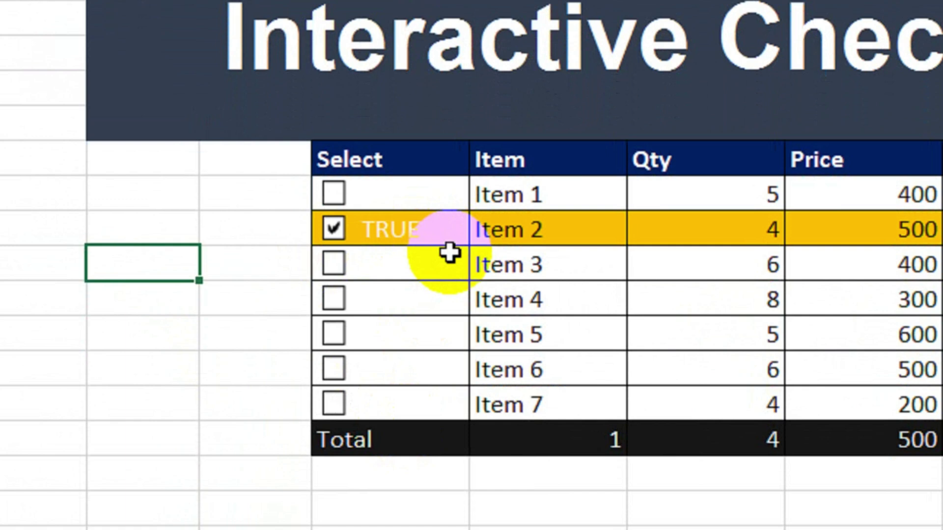
left_click(334, 337)
left_click(333, 228)
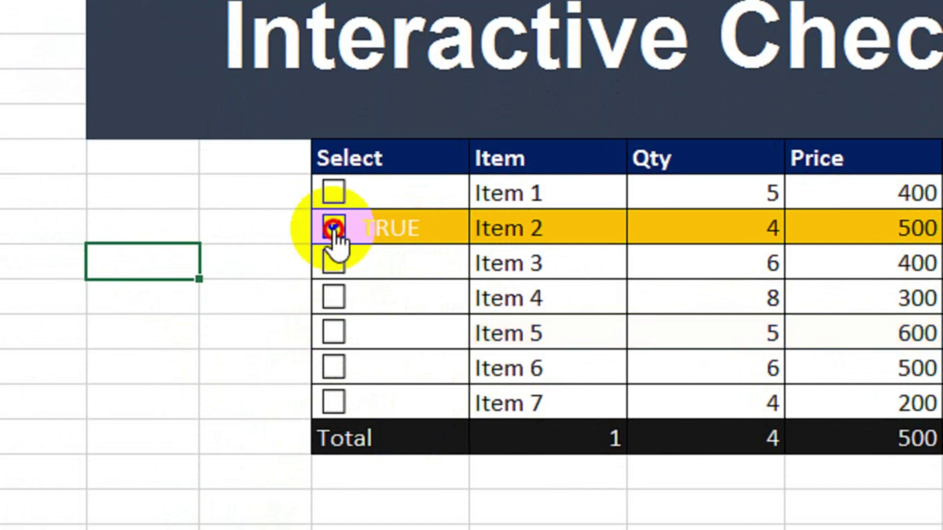
Set the font colour of Select cells F8:F14 back to black
left_click_drag(421, 193, 435, 391)
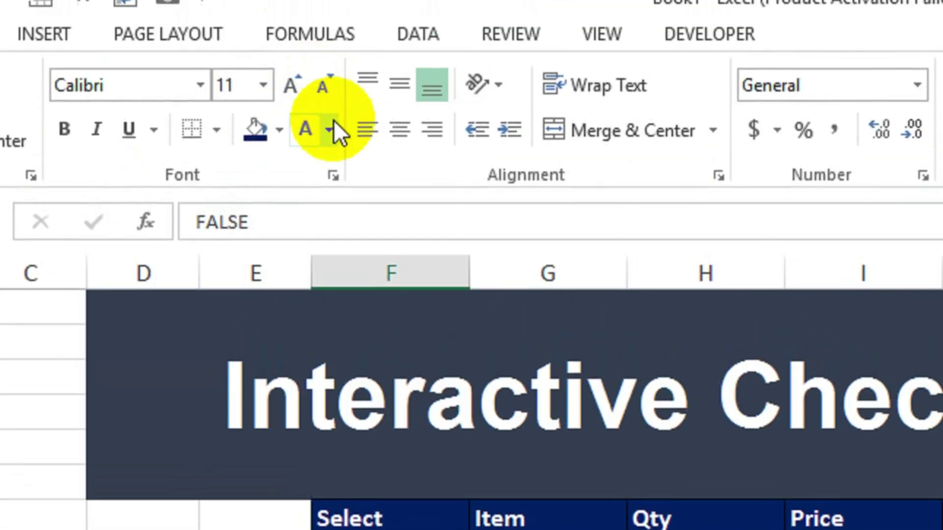
left_click(329, 137)
left_click(328, 239)
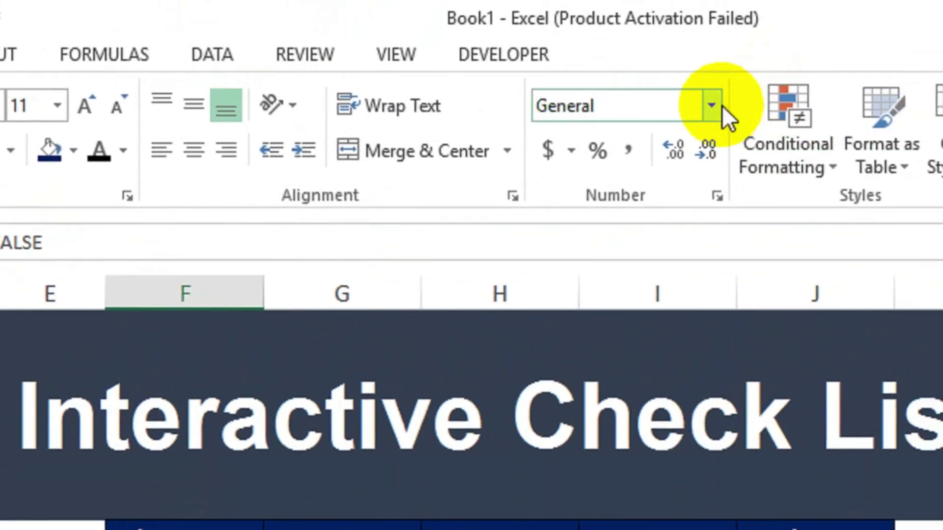
Hide the TRUE/FALSE values in Select cells F8:F14 by applying the custom number format ;;;
left_click(721, 105)
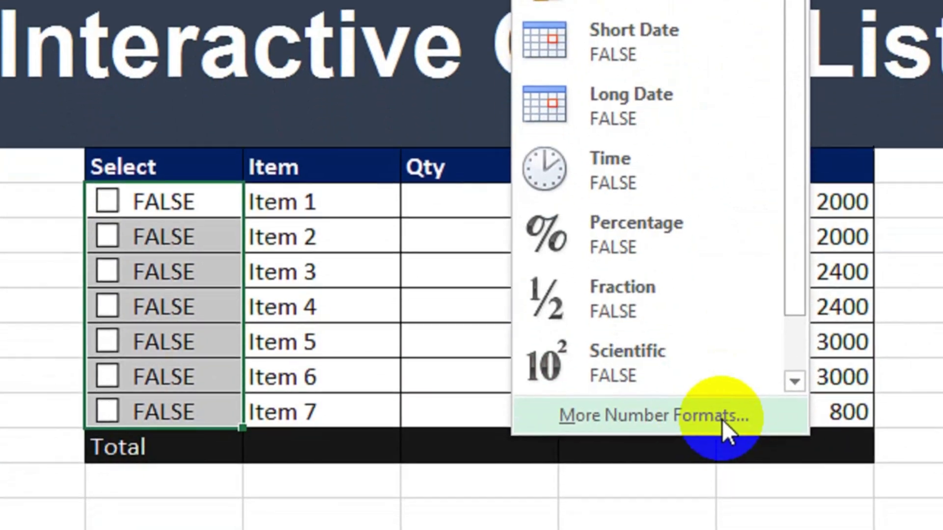
left_click(722, 419)
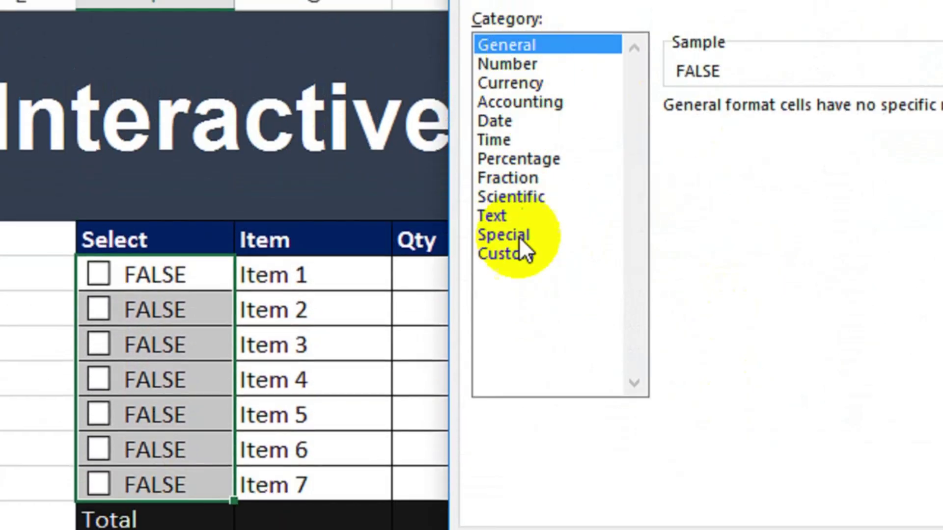
left_click(515, 164)
double_click(751, 140)
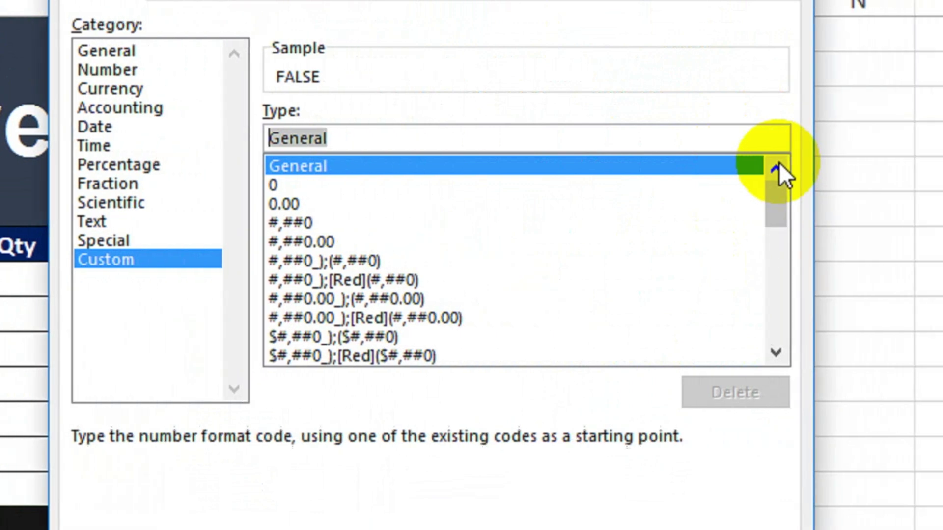
key("BackSpace")
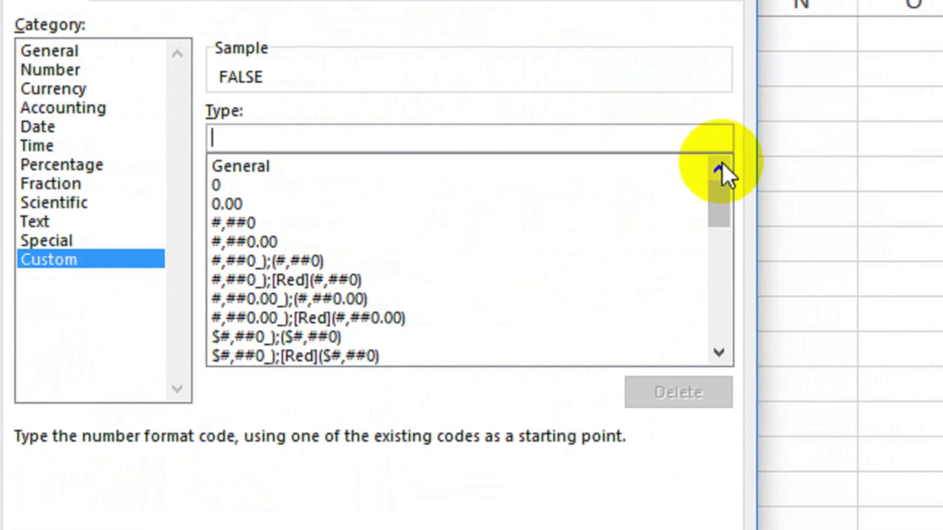
type(";;;")
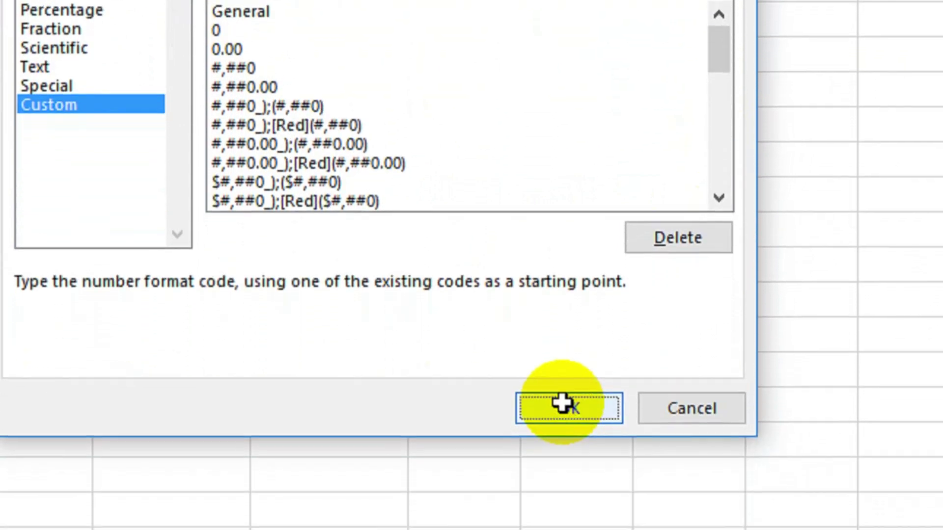
left_click(562, 404)
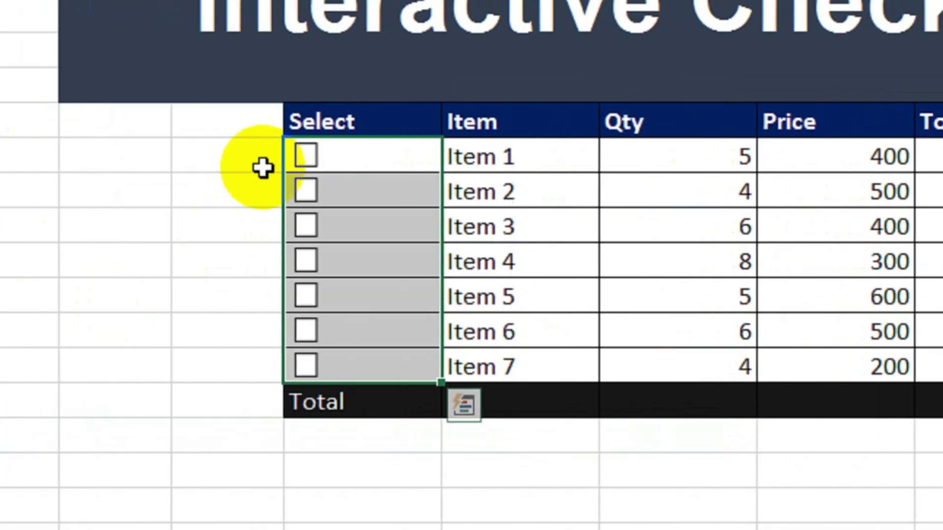
Test the finished checklist by ticking Items 1, 4, 7, 6 and 2, and untick Items 4, 7 and 1
left_click(280, 189)
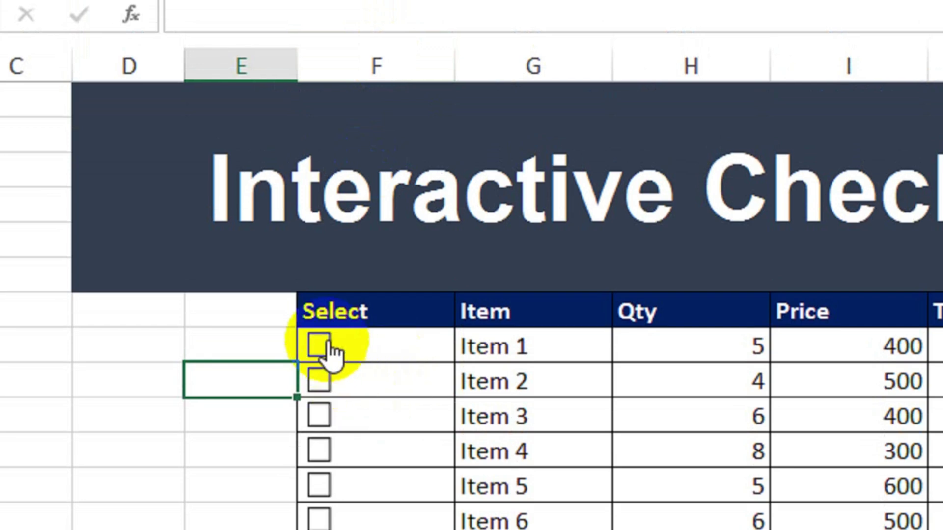
left_click(324, 340)
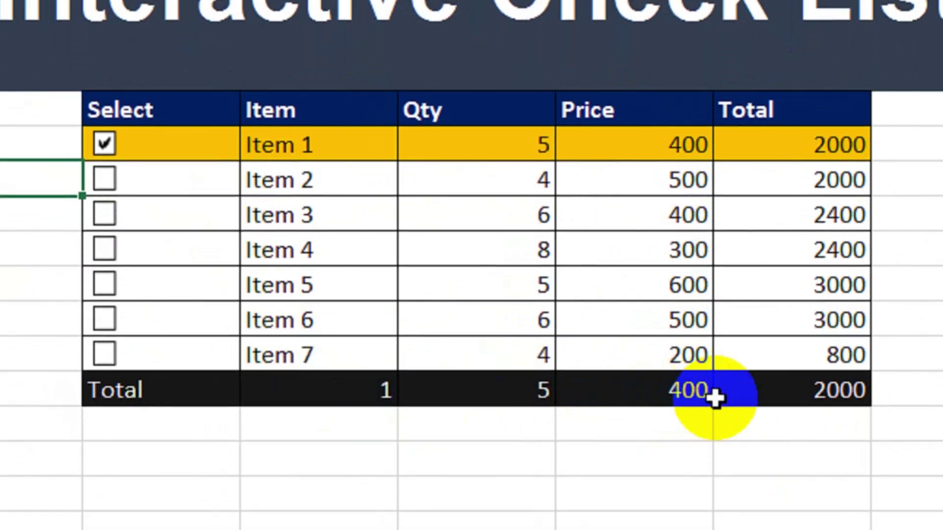
left_click(104, 249)
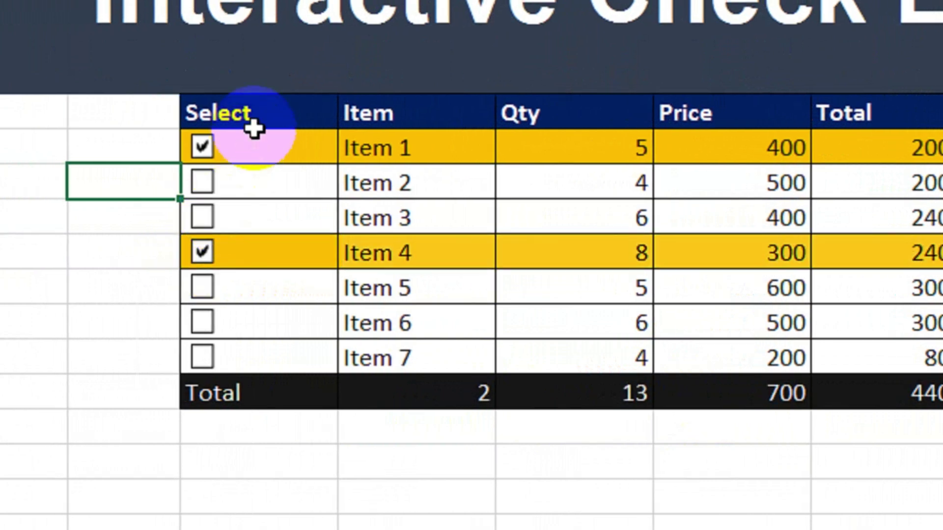
left_click(204, 353)
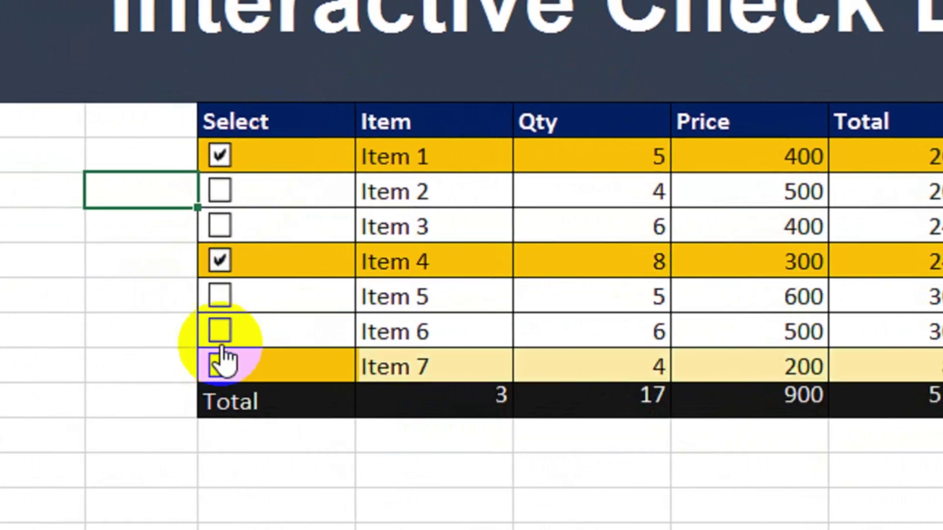
left_click(221, 330)
left_click(220, 192)
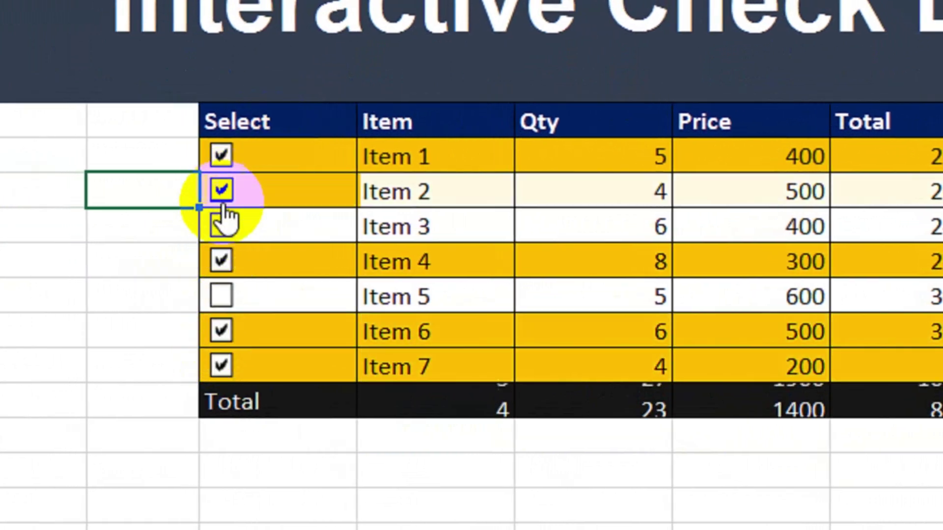
left_click(222, 263)
left_click(224, 366)
left_click(225, 157)
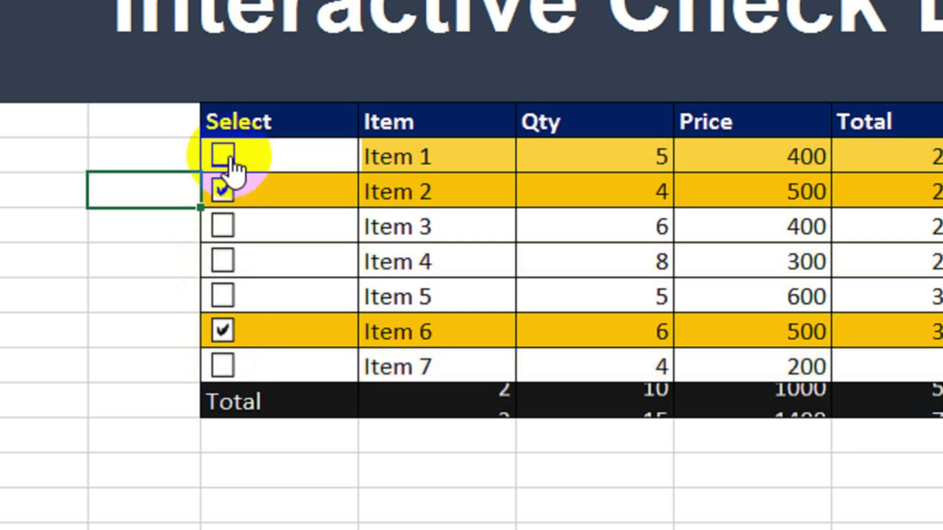